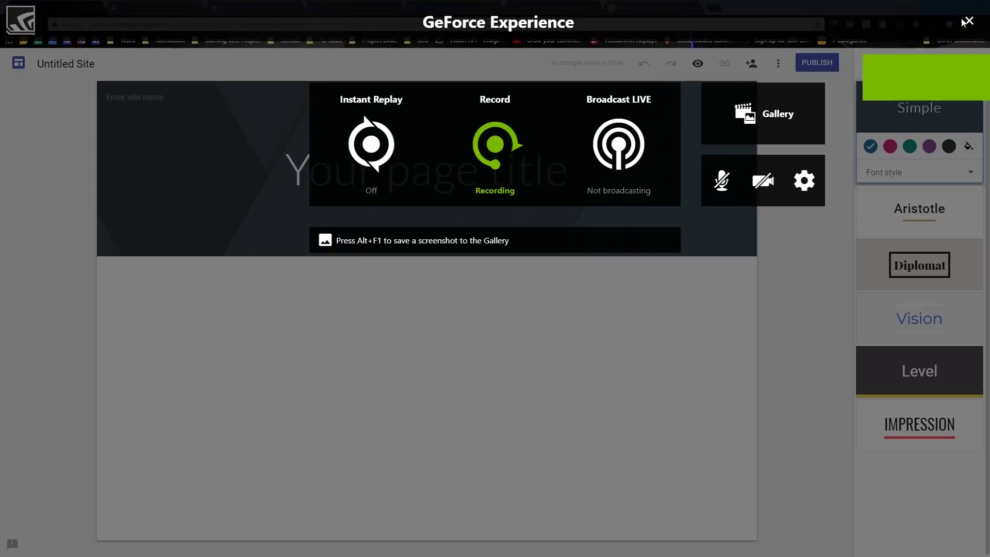
# Create a blank Untitled Site with the default Simple theme and placeholder page title
pyautogui.hotkey('alt', 'z')
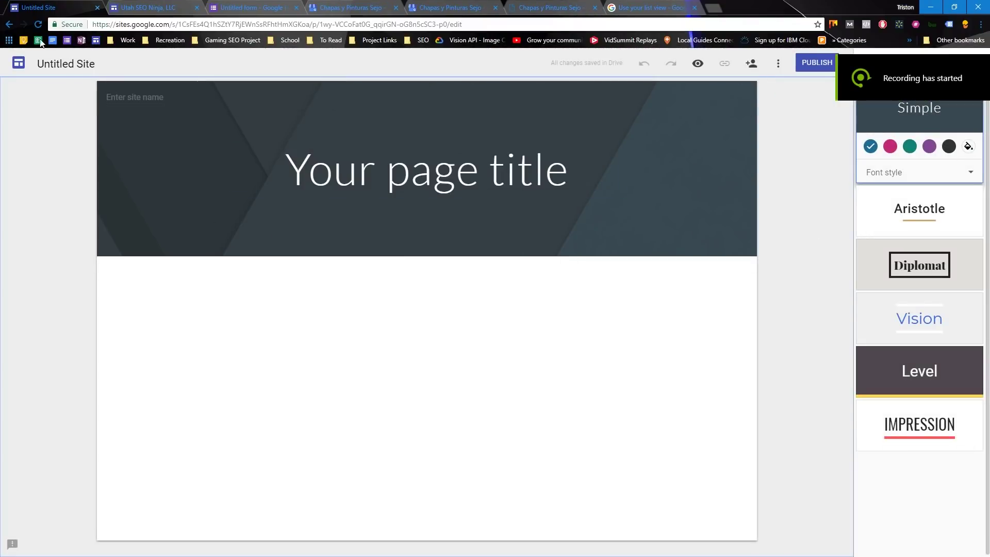
pyautogui.click(9, 24)
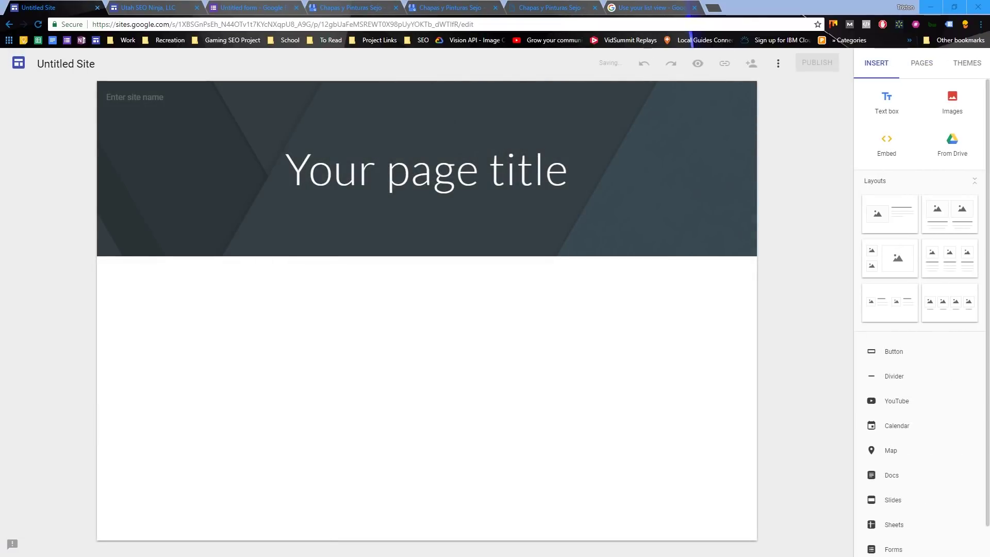
# Give the Simple theme a dark grey colour and Heavy font style, then preview the Aristotle theme
pyautogui.click(962, 63)
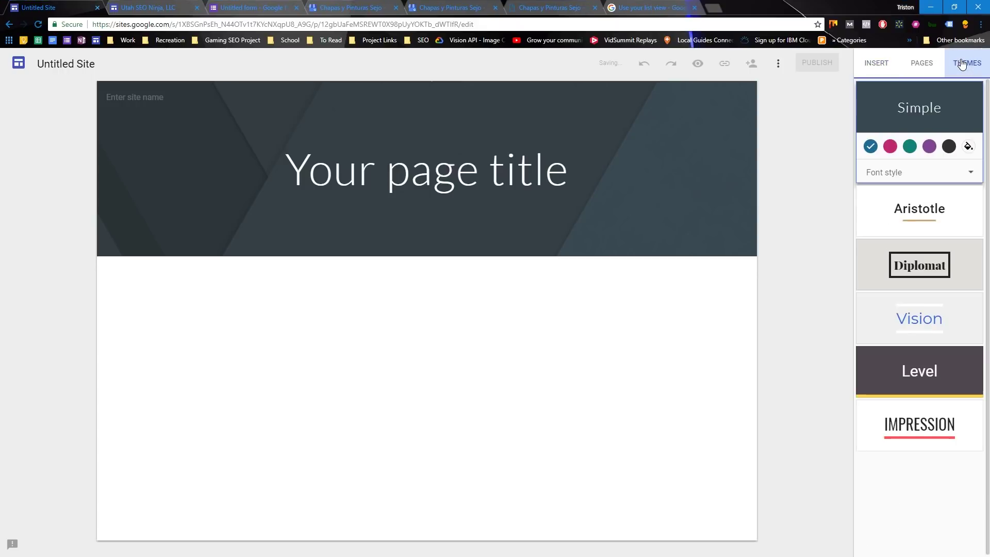
pyautogui.click(949, 147)
pyautogui.click(929, 147)
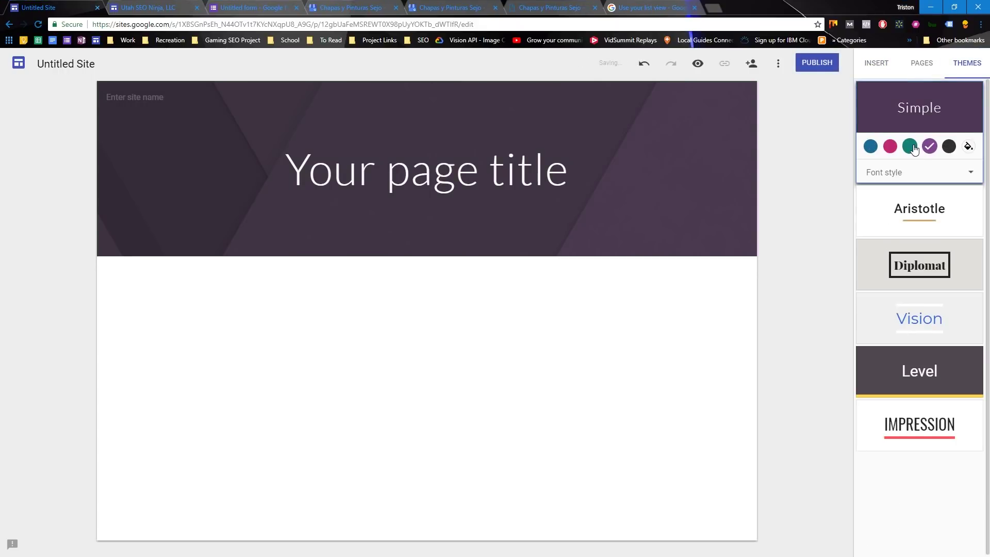
pyautogui.click(910, 147)
pyautogui.click(891, 147)
pyautogui.click(970, 171)
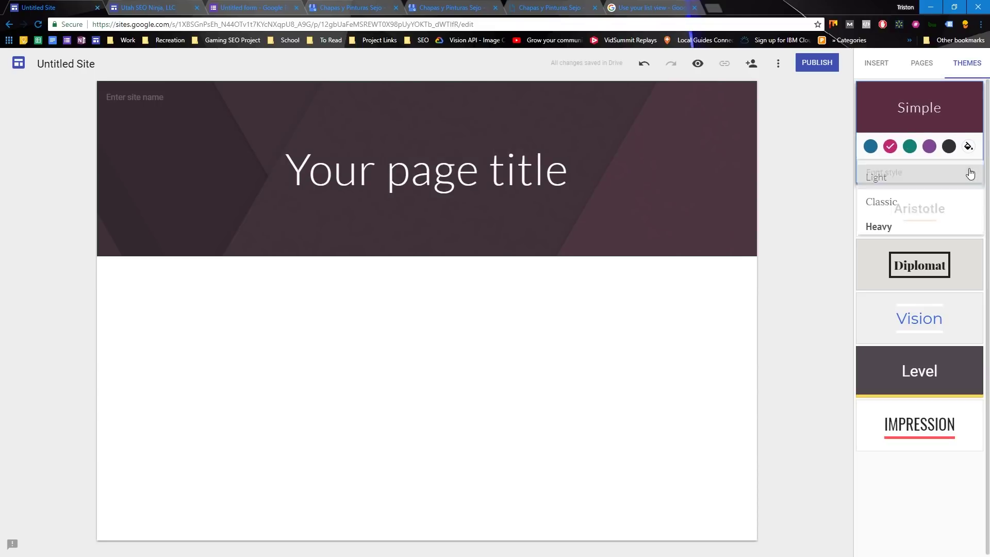
pyautogui.click(923, 227)
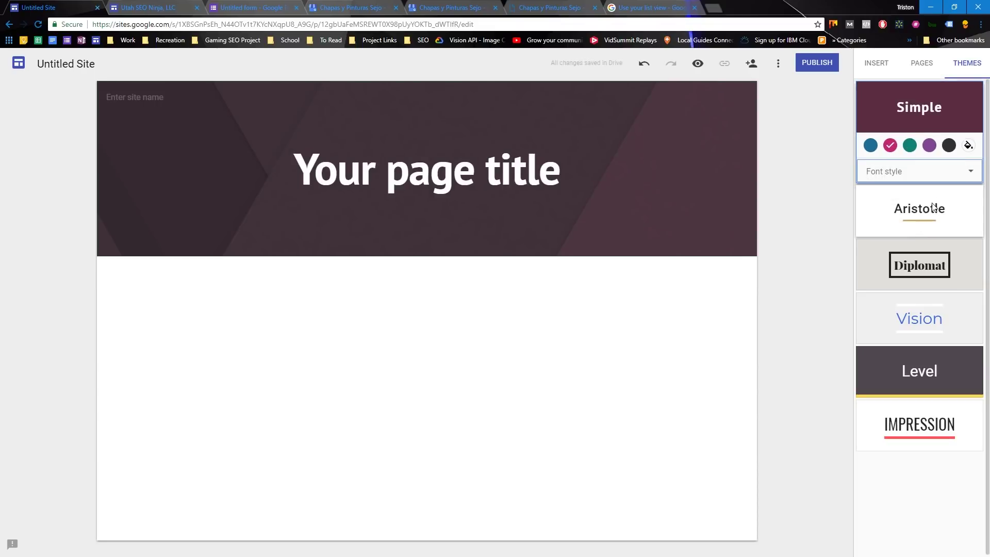
pyautogui.click(948, 145)
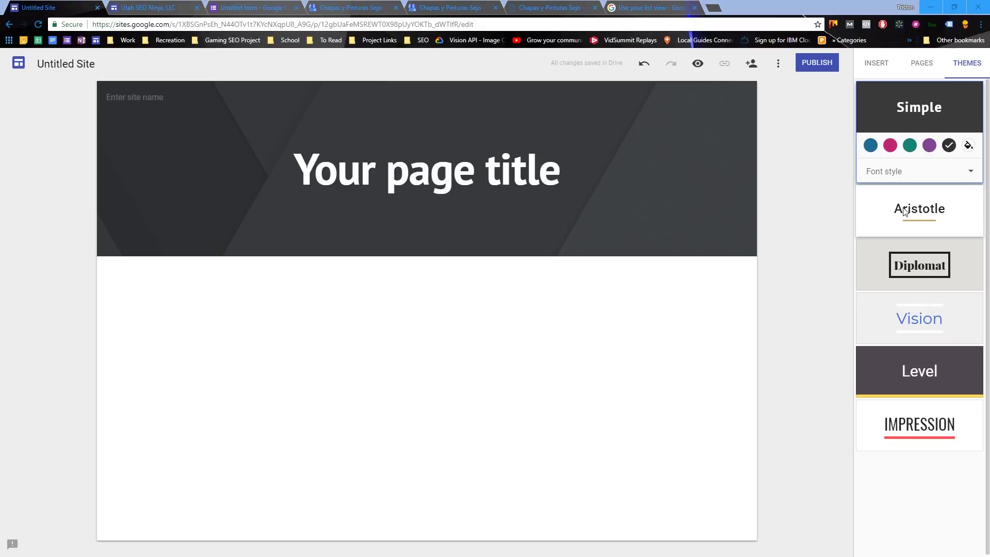
pyautogui.click(919, 211)
# Switch to a bold all-caps theme and add a 'YouTube' link page using the pasted channel URL
pyautogui.click(917, 270)
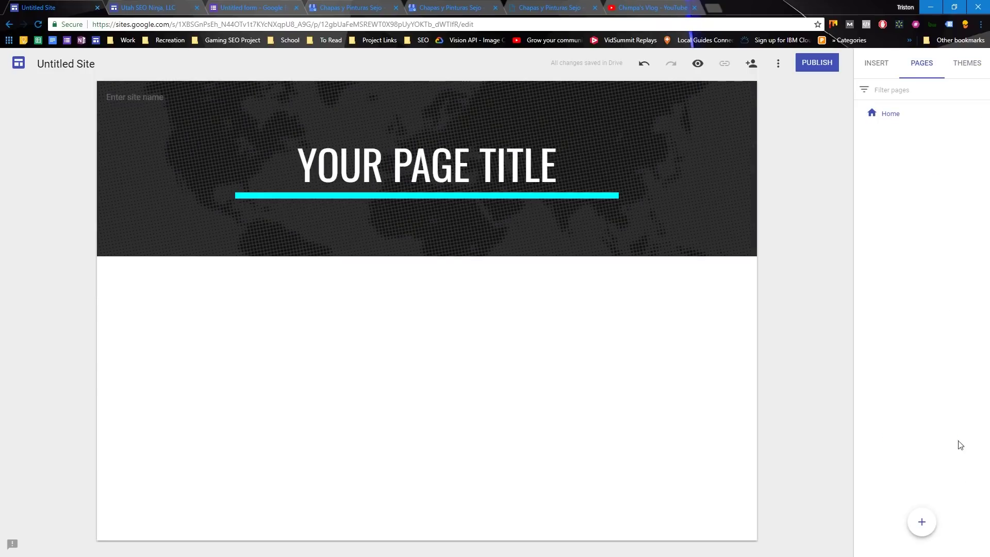
pyautogui.click(922, 522)
pyautogui.click(737, 196)
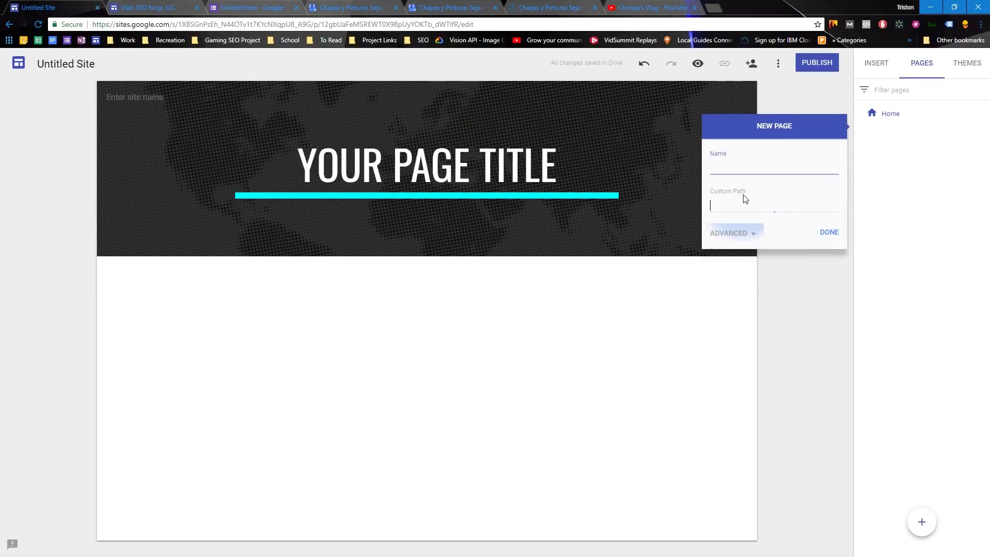
pyautogui.click(748, 205)
pyautogui.hotkey('ctrl', 'v')
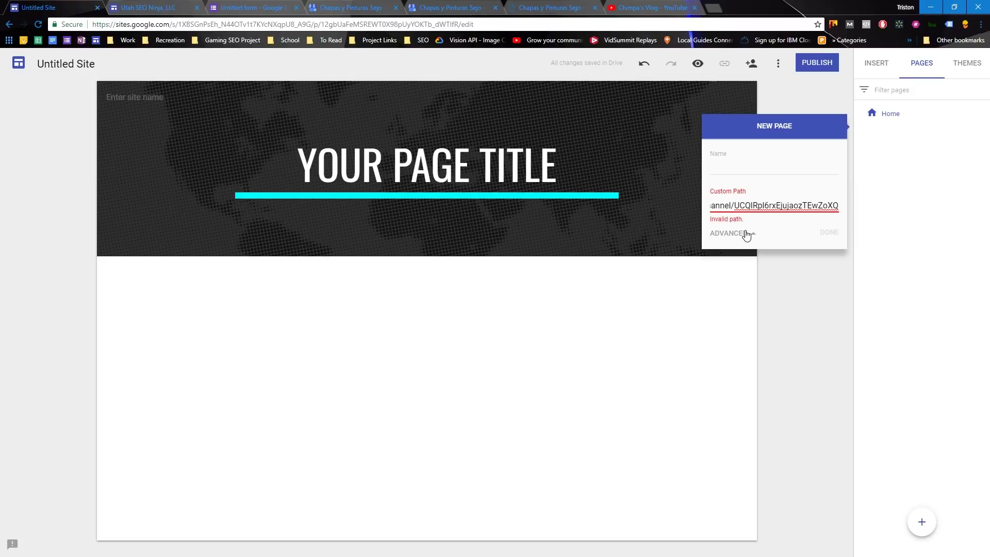
pyautogui.click(728, 173)
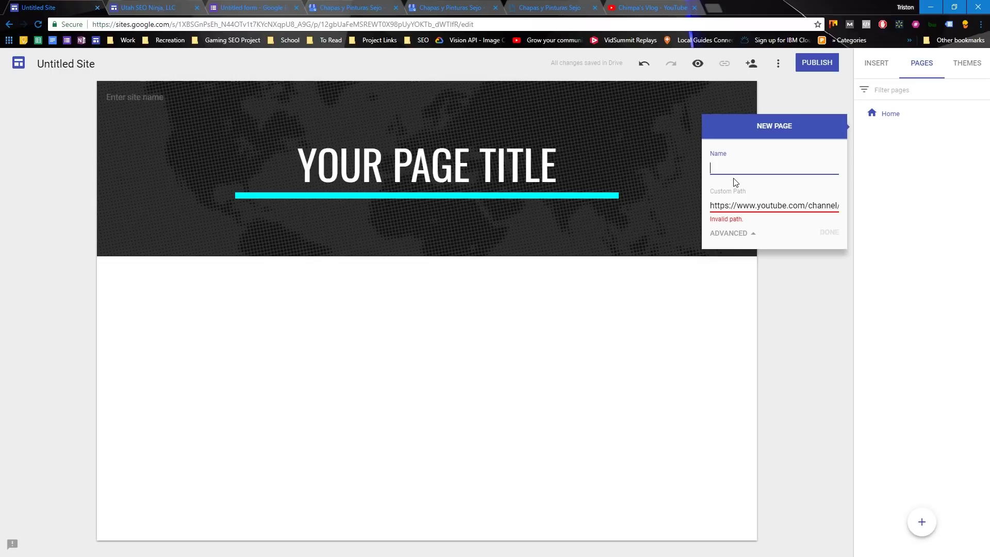
pyautogui.write('YouTube')
pyautogui.click(737, 204)
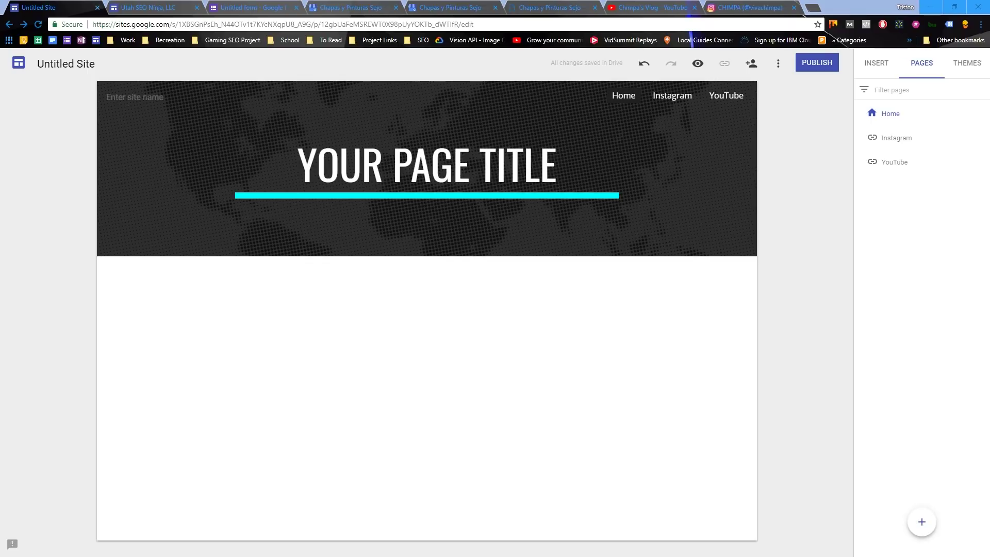
# Set the header type to Large banner after trying the Cover, Banner and Title only layouts
pyautogui.moveTo(731, 154)
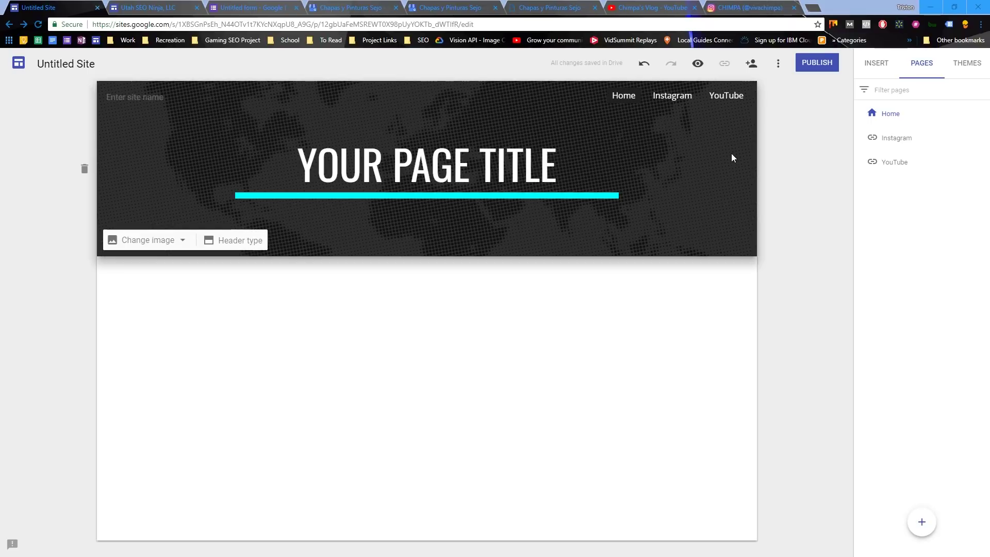
pyautogui.click(182, 243)
pyautogui.click(212, 240)
pyautogui.click(151, 237)
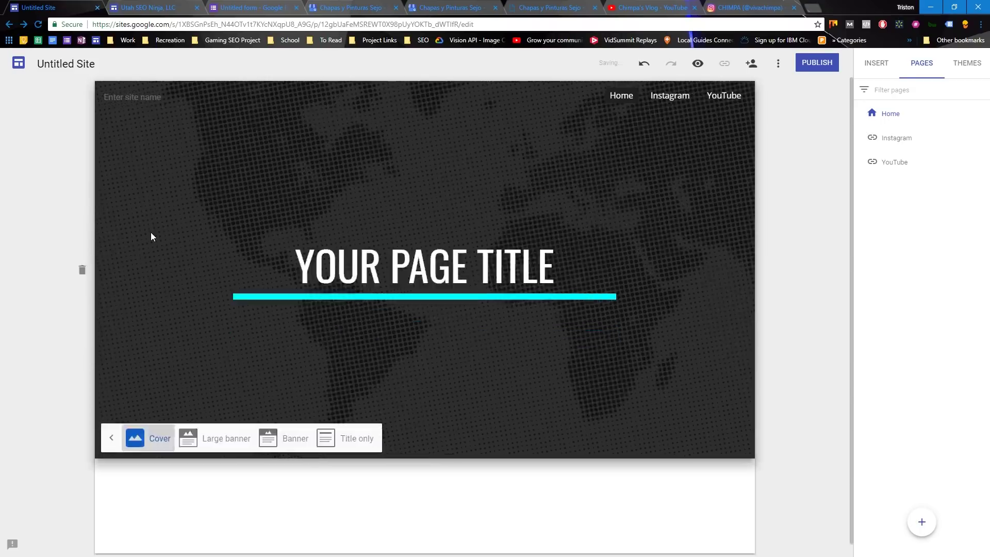
pyautogui.click(217, 537)
pyautogui.click(297, 282)
pyautogui.click(349, 240)
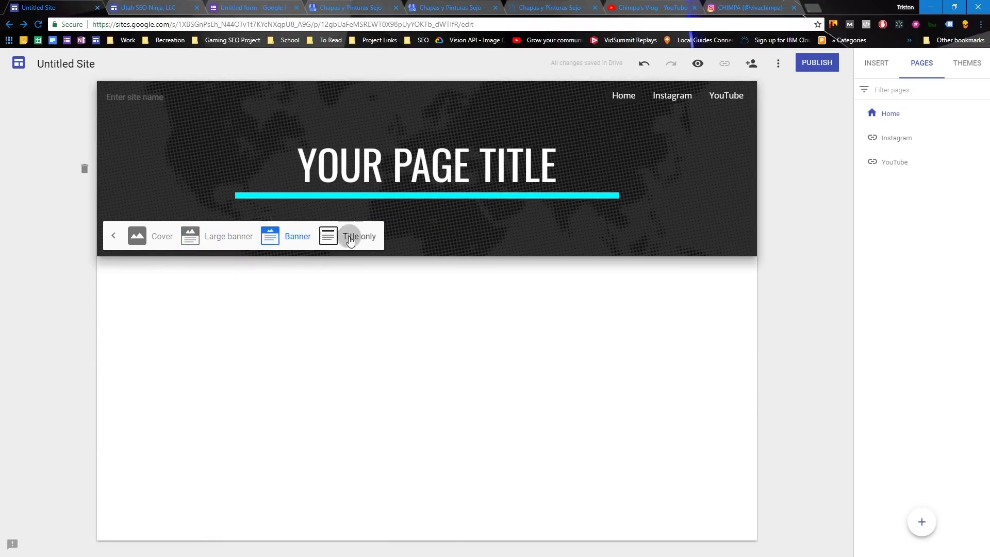
pyautogui.click(298, 177)
pyautogui.click(228, 236)
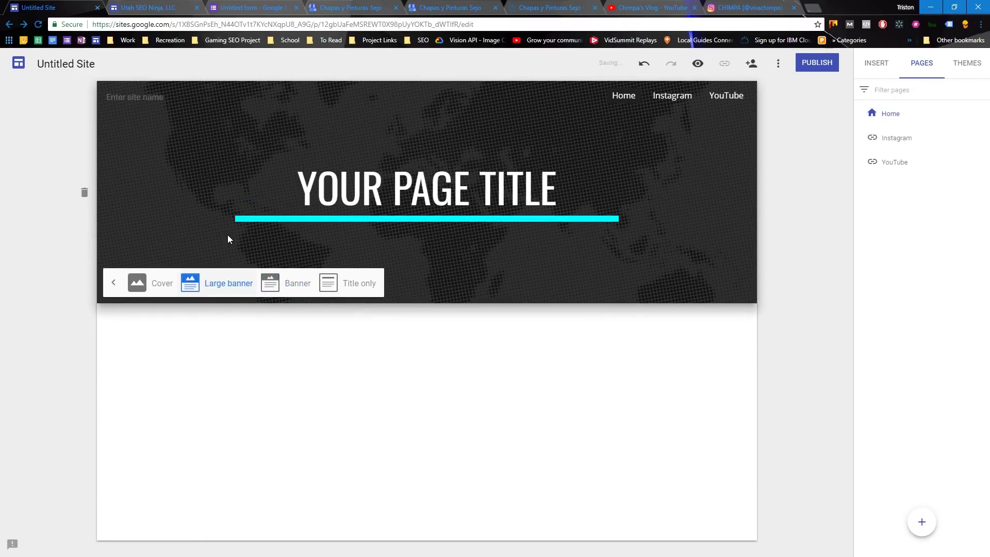
pyautogui.click(116, 284)
# Browse header image sources: search the web for 'beagles', then check albums, Drive and the gallery
pyautogui.click(123, 287)
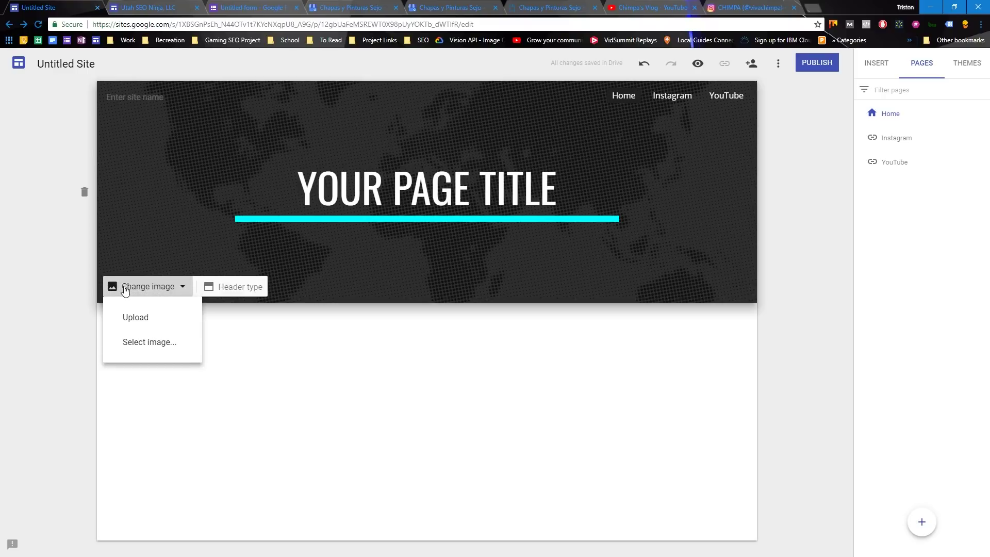
pyautogui.click(143, 353)
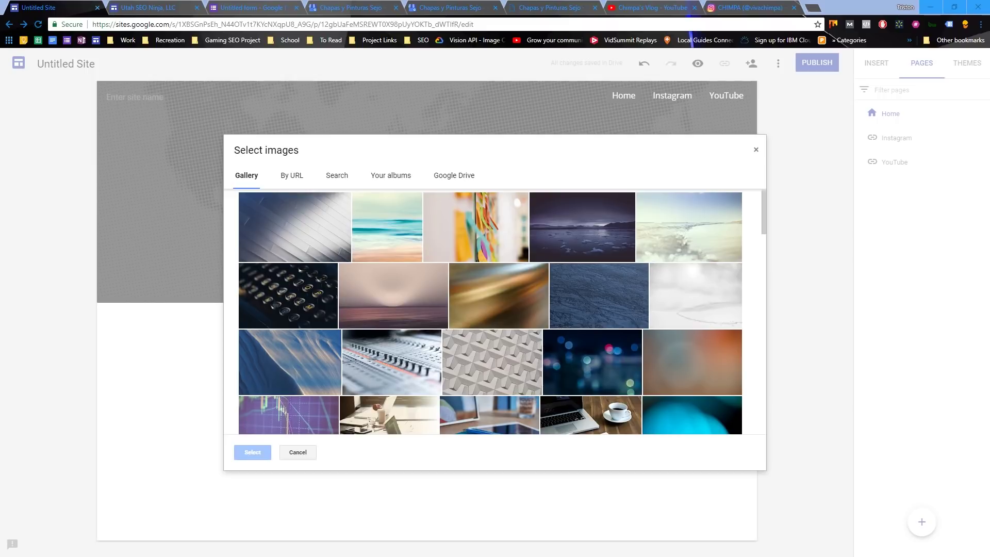
pyautogui.click(292, 175)
pyautogui.click(345, 176)
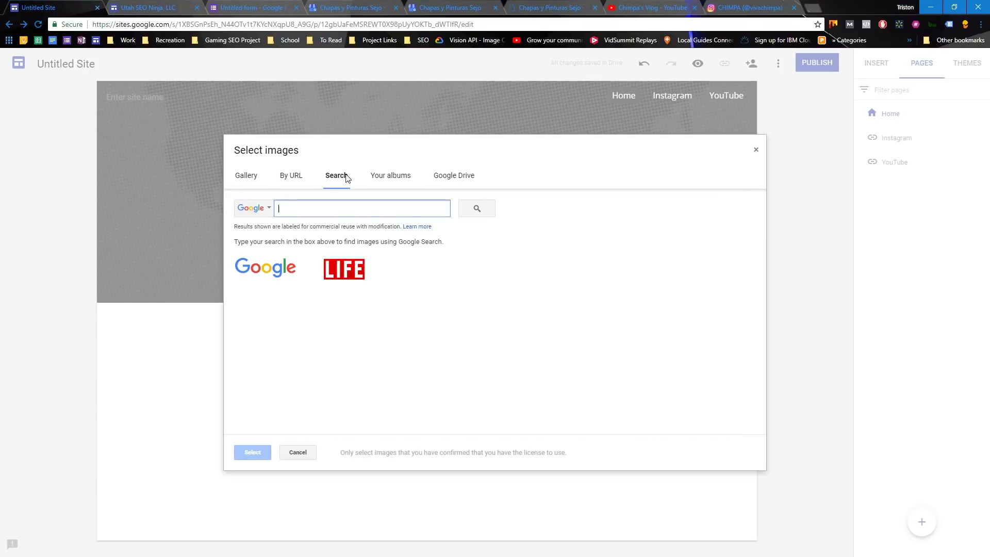
pyautogui.write('beagles')
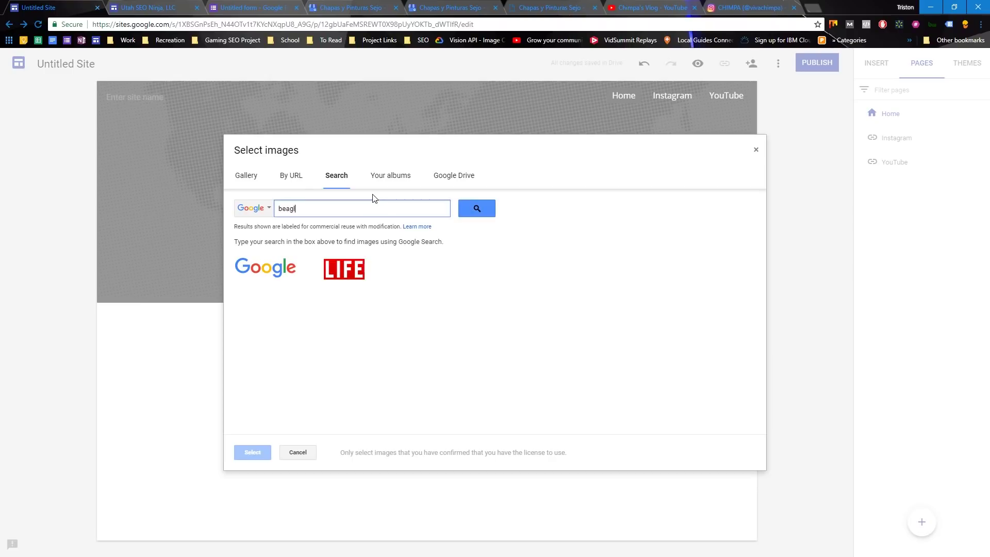
pyautogui.press('Return')
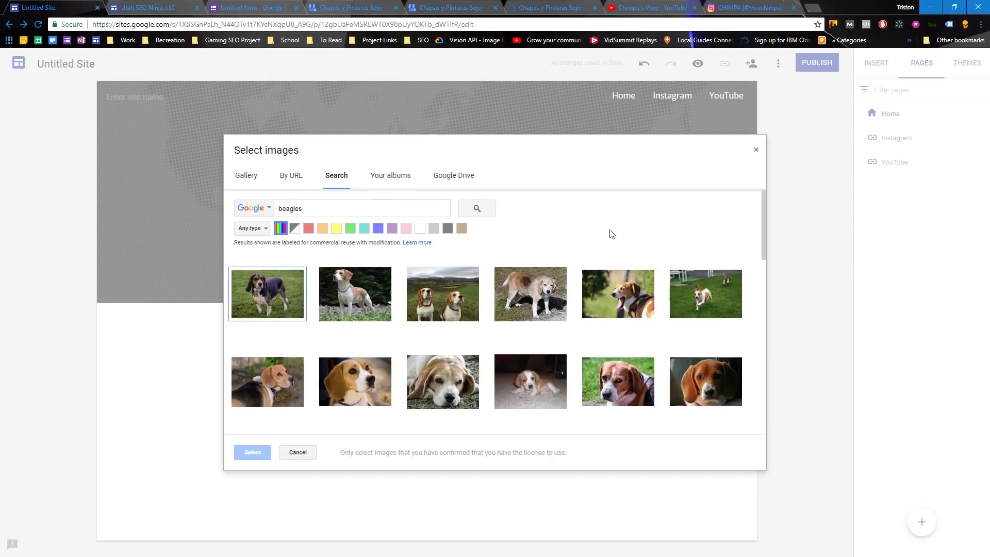
pyautogui.click(406, 179)
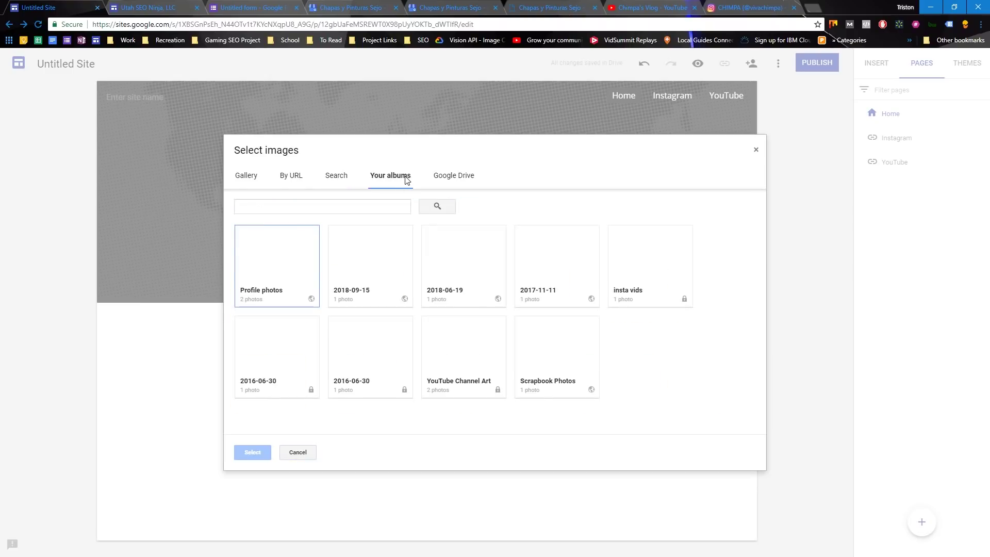
pyautogui.click(456, 178)
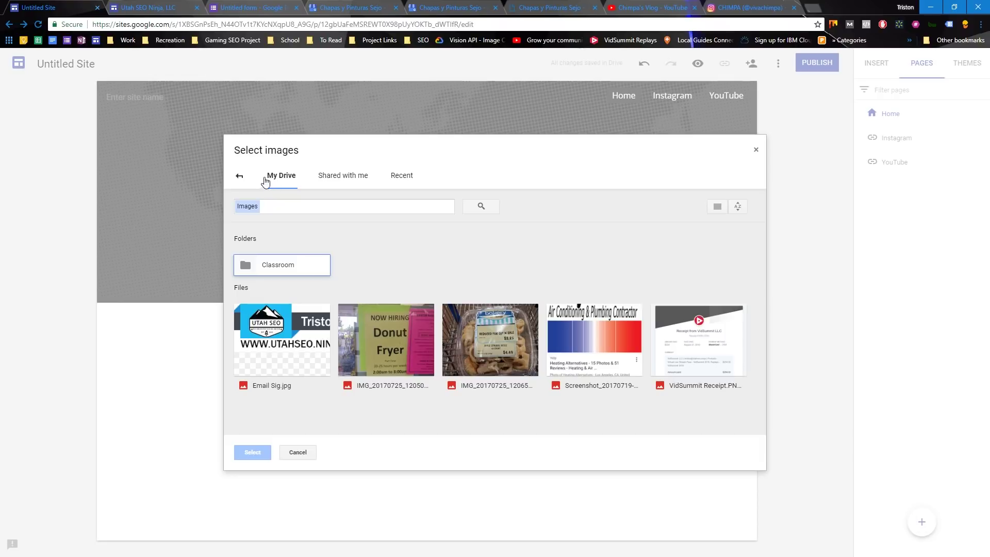
pyautogui.click(239, 176)
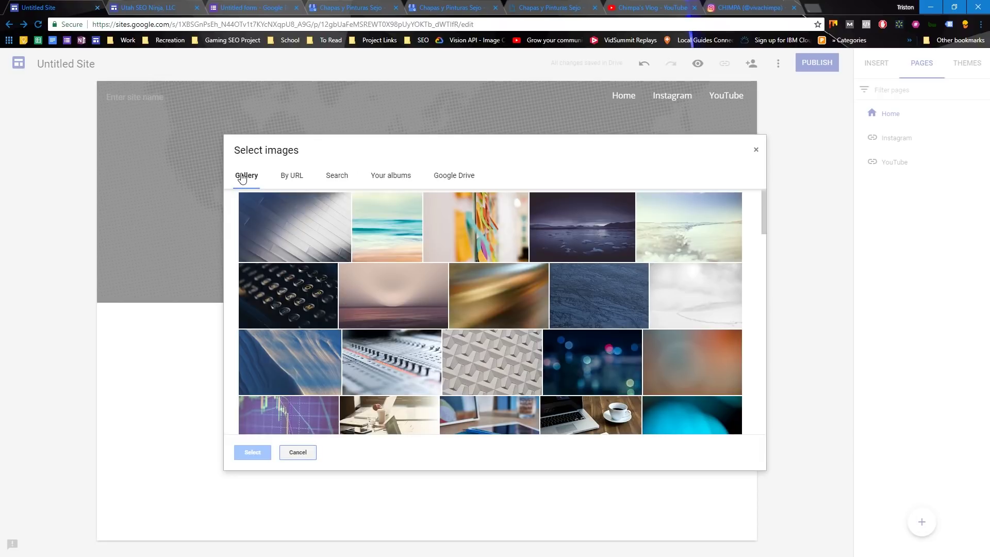
pyautogui.click(223, 460)
pyautogui.click(181, 289)
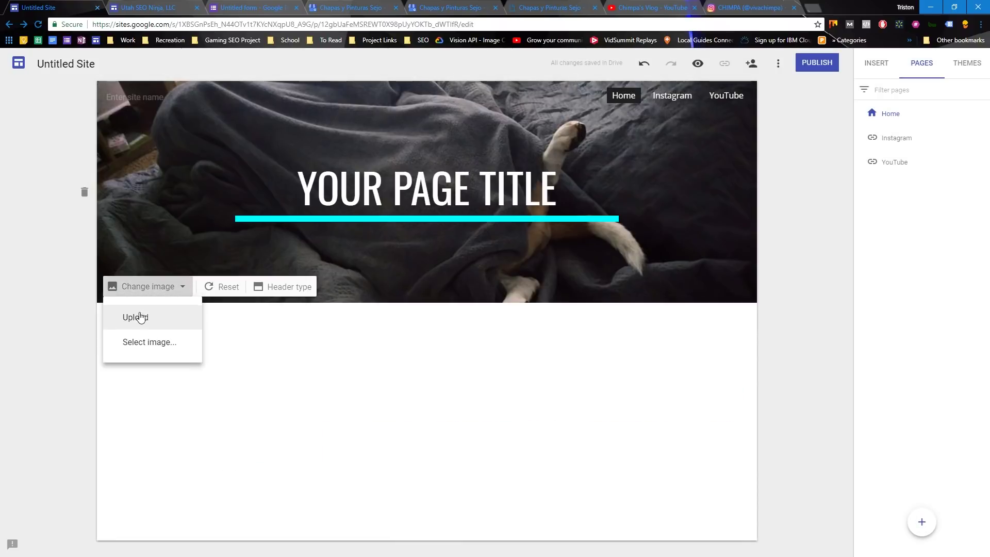
# Retitle the header 'CHIMPA THE BEAGLE' with the subtitle 'Social Media Influencer' beneath it
pyautogui.click(397, 402)
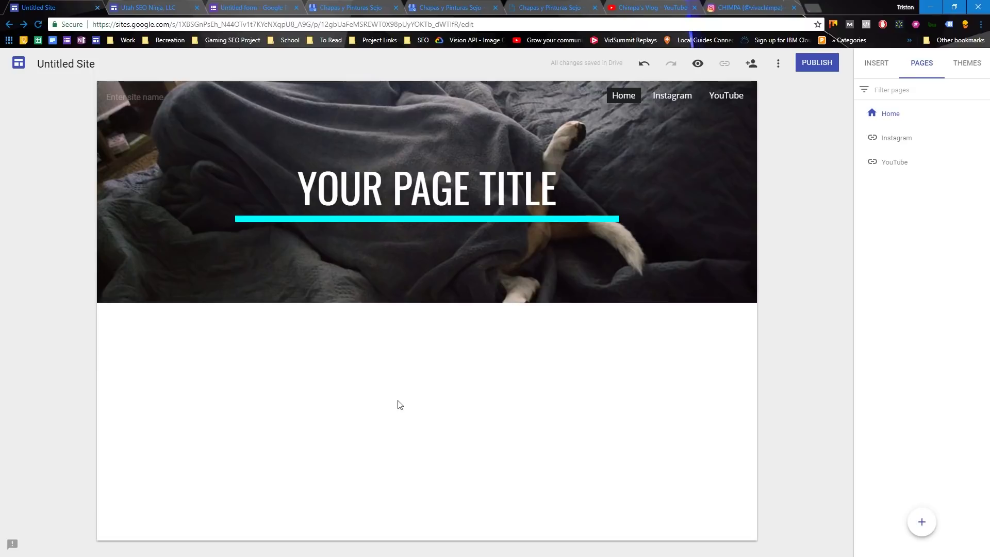
pyautogui.click(448, 200)
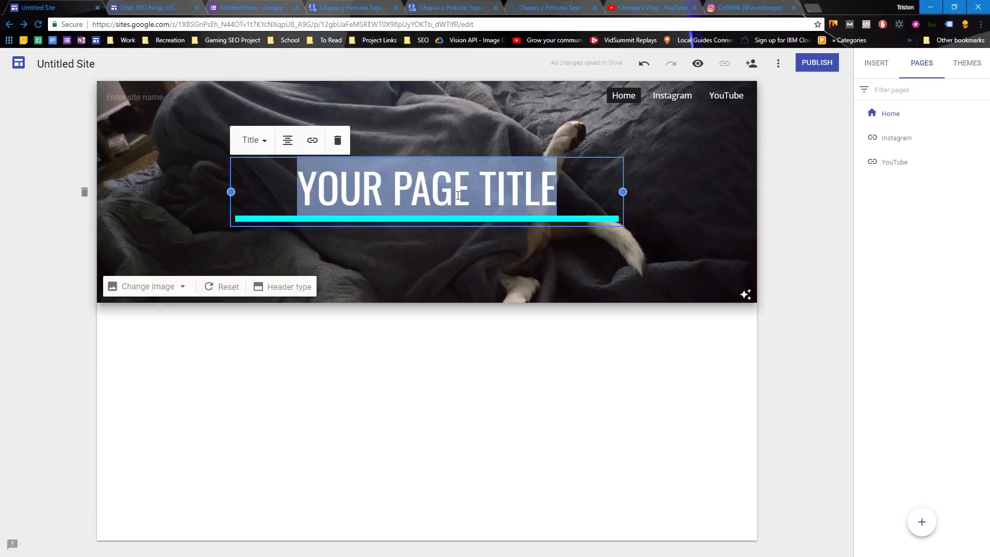
pyautogui.write('CHA')
pyautogui.press('BackSpace')
pyautogui.write('IMPA')
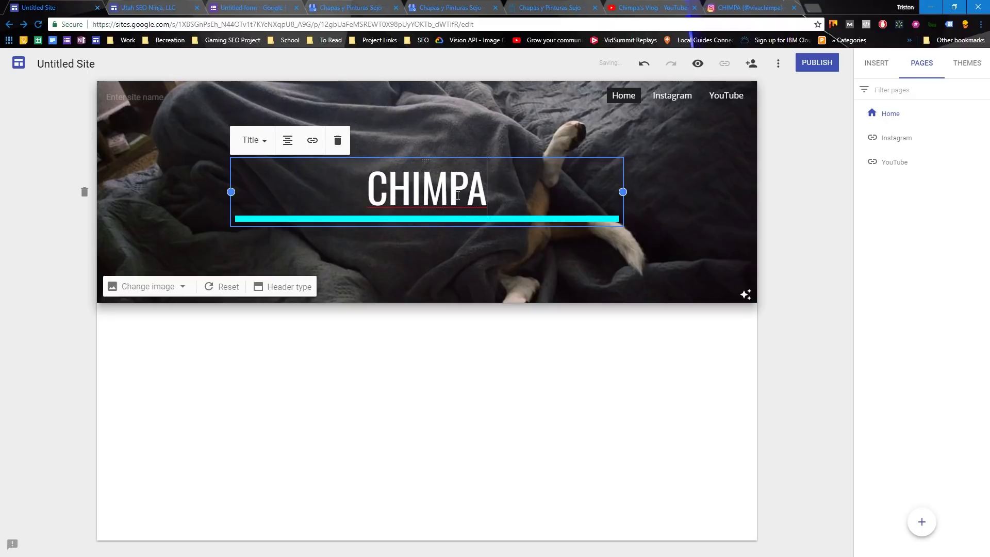
pyautogui.write(' THE BEAGLE')
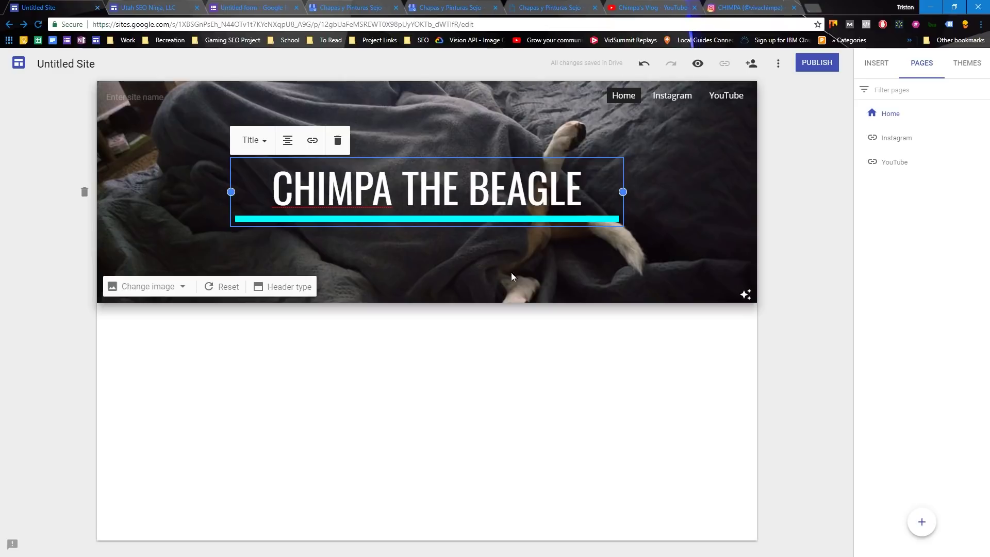
pyautogui.press('Return')
pyautogui.write('S')
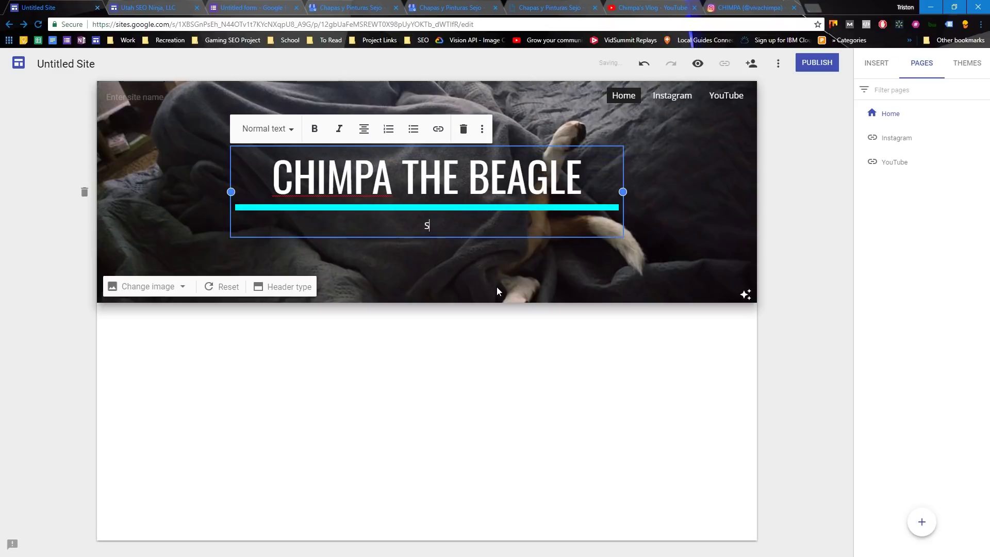
pyautogui.write('ocial Media I')
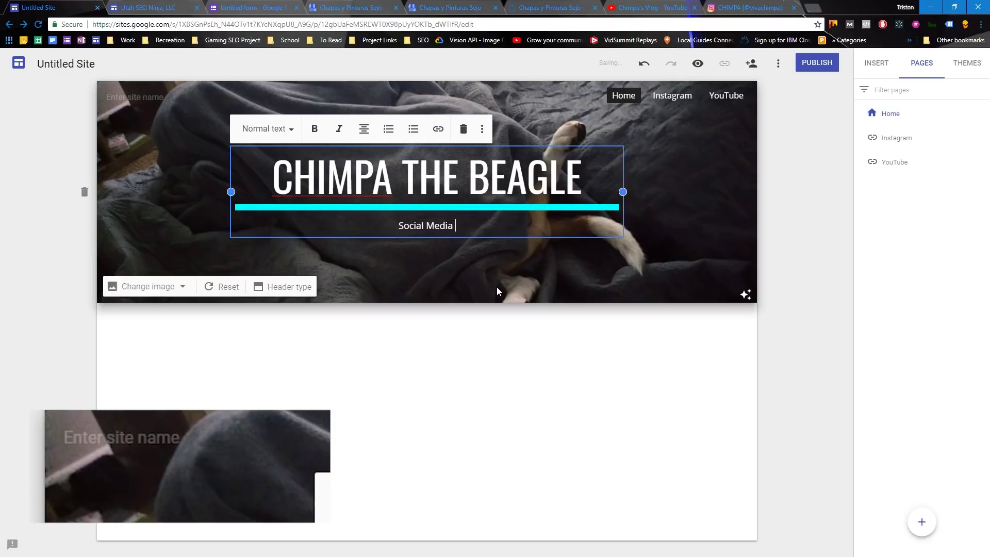
pyautogui.write('nfluencer - Dog Toy Tester')
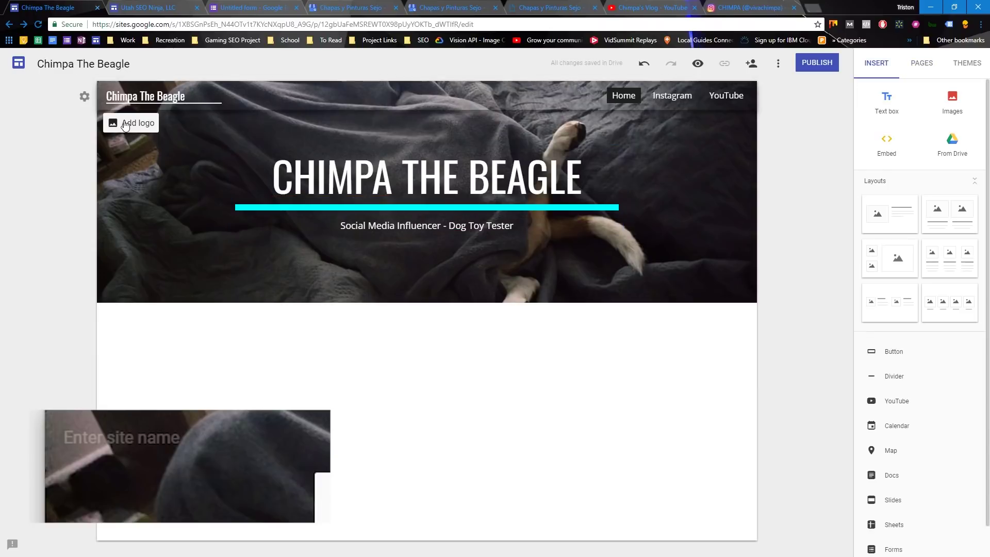
pyautogui.click(129, 126)
# Add the beagle image as the site logo from a pasted image URL
pyautogui.click(201, 170)
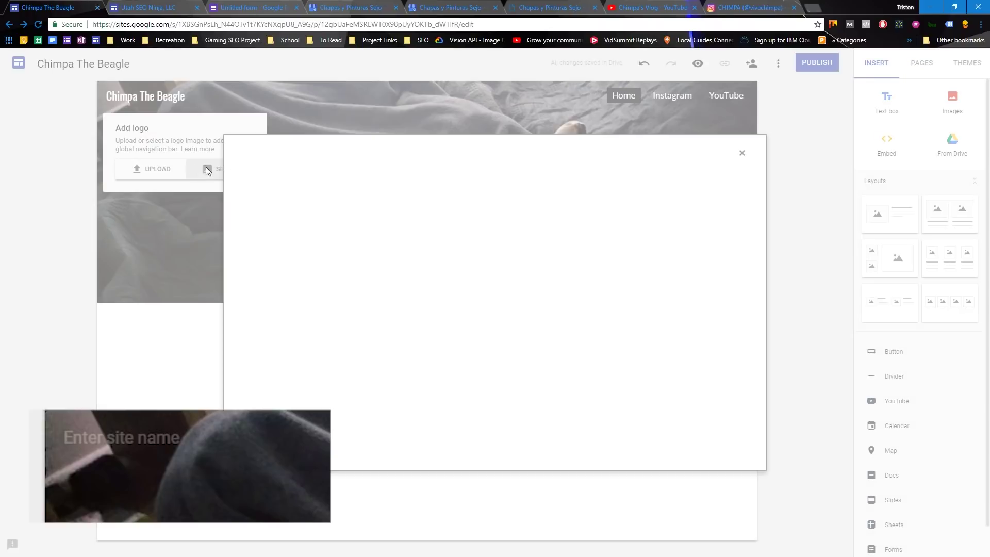
pyautogui.click(333, 202)
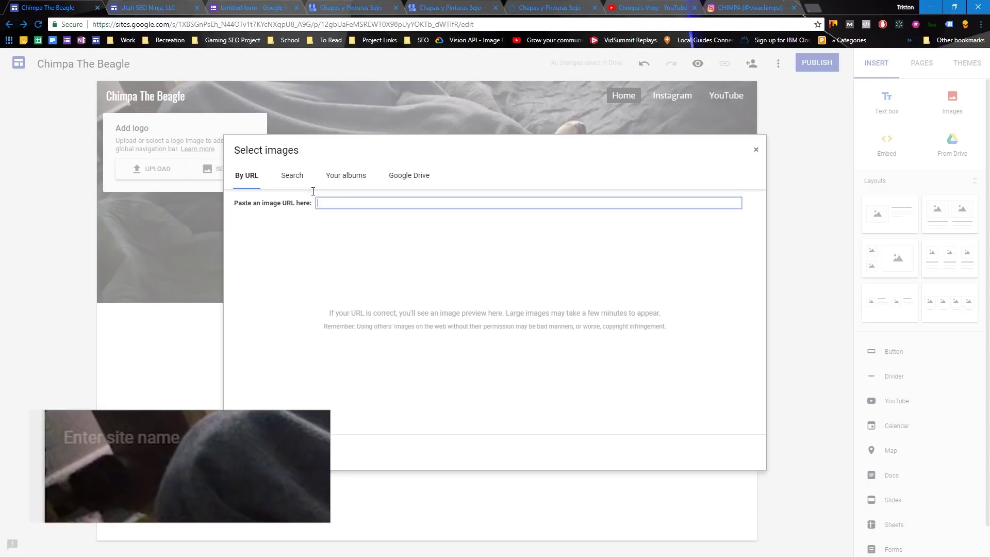
pyautogui.hotkey('ctrl', 'v')
pyautogui.click(260, 452)
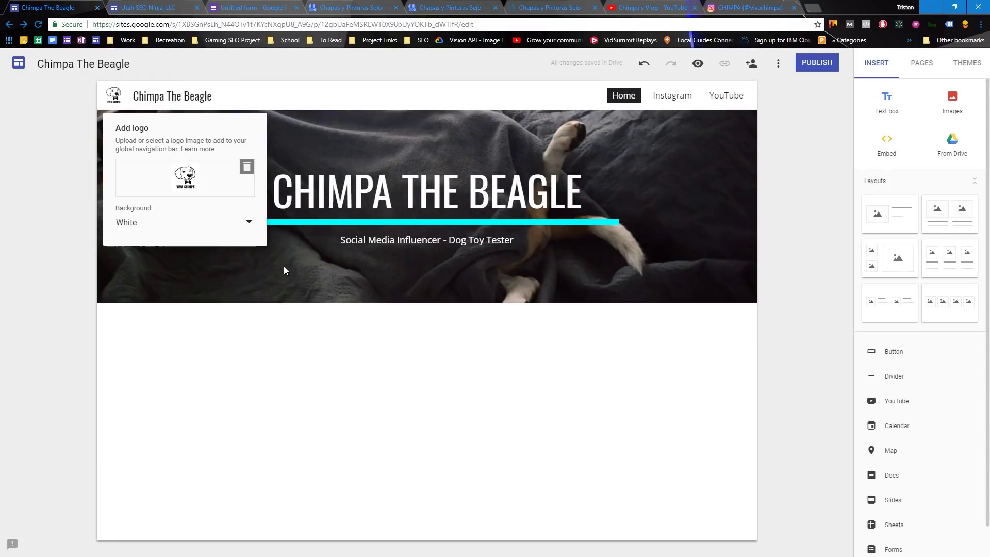
# Delete the site name text beside the logo in the navigation bar
pyautogui.click(216, 99)
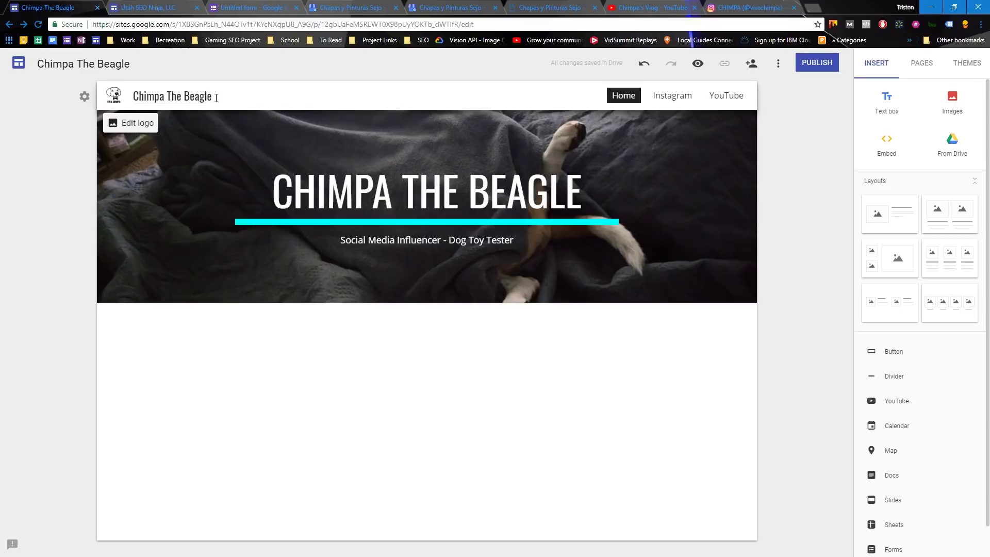
pyautogui.moveTo(215, 99); pyautogui.dragTo(133, 98)
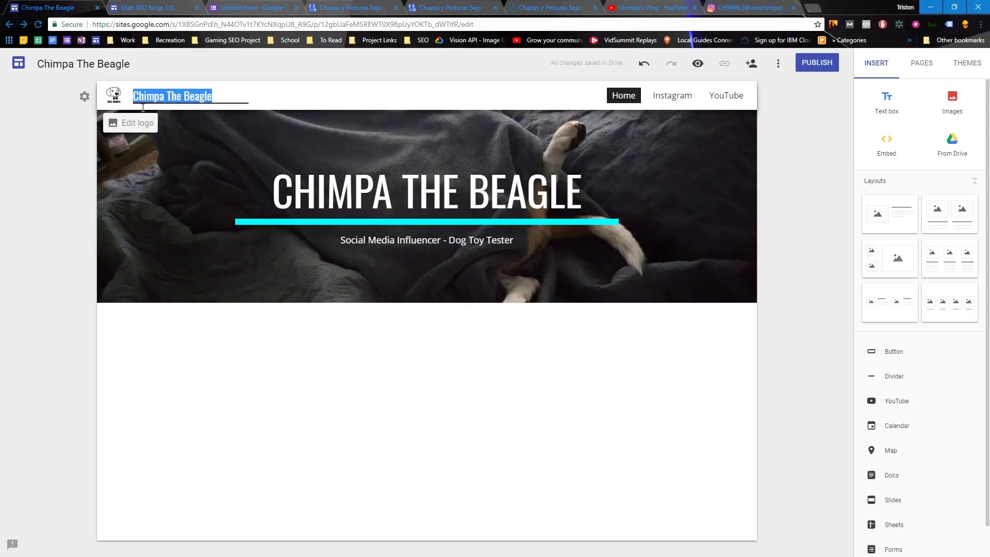
pyautogui.press('BackSpace')
pyautogui.click(307, 378)
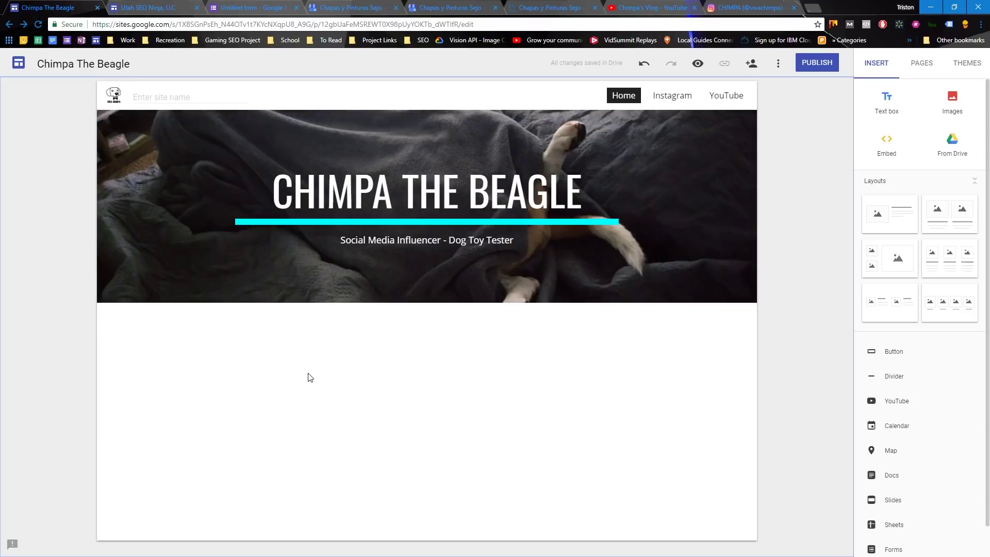
# Preview the site, then add a text box below the header and leave it empty so it's discarded
pyautogui.click(696, 67)
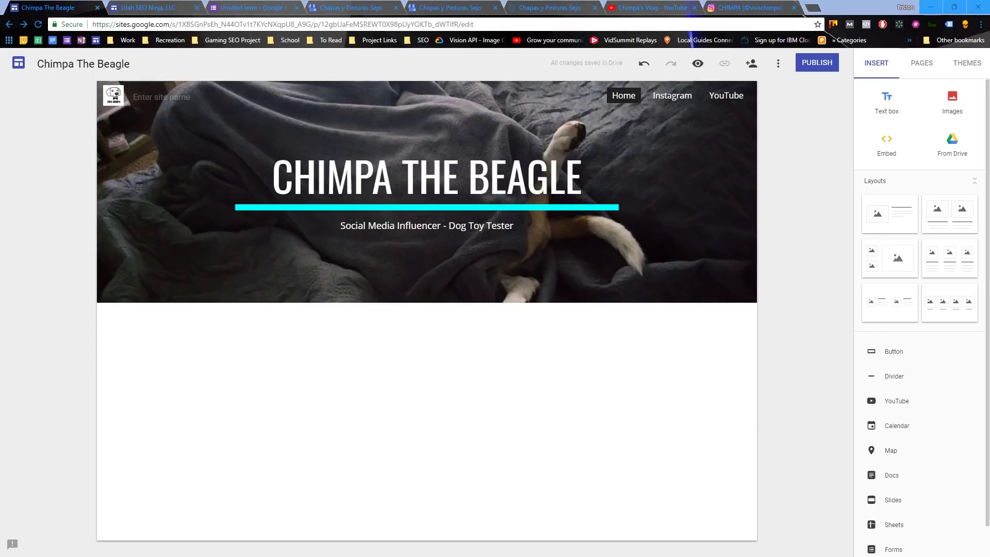
pyautogui.click(887, 106)
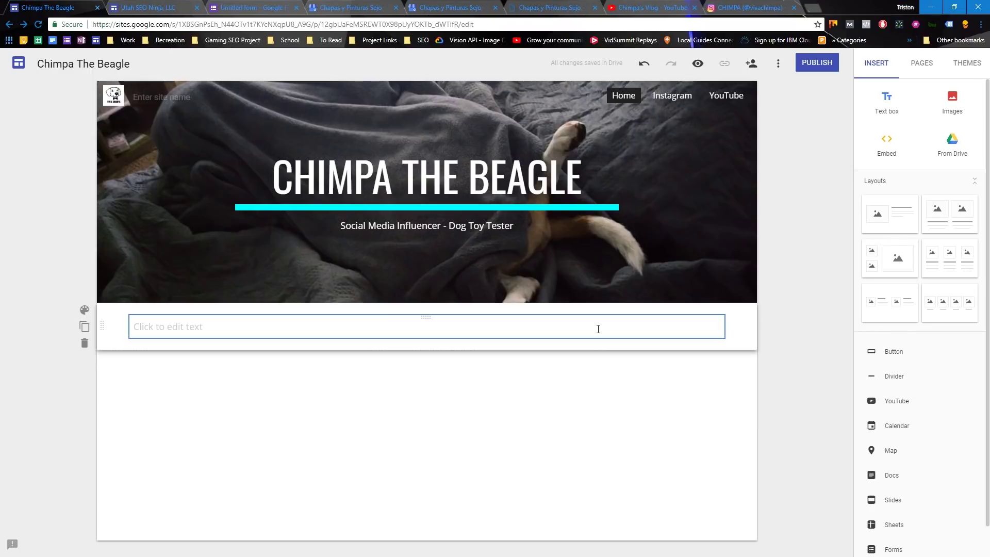
pyautogui.click(598, 329)
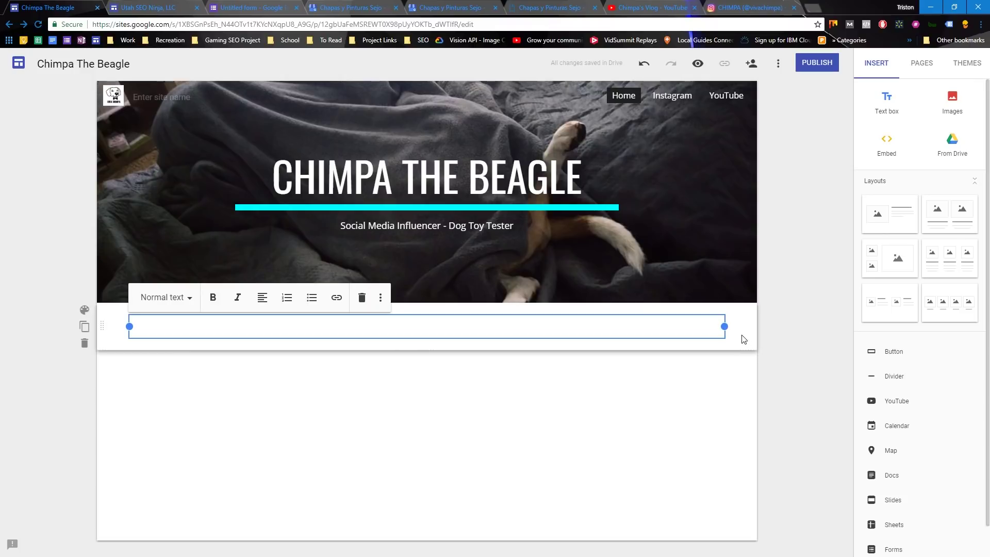
pyautogui.click(492, 386)
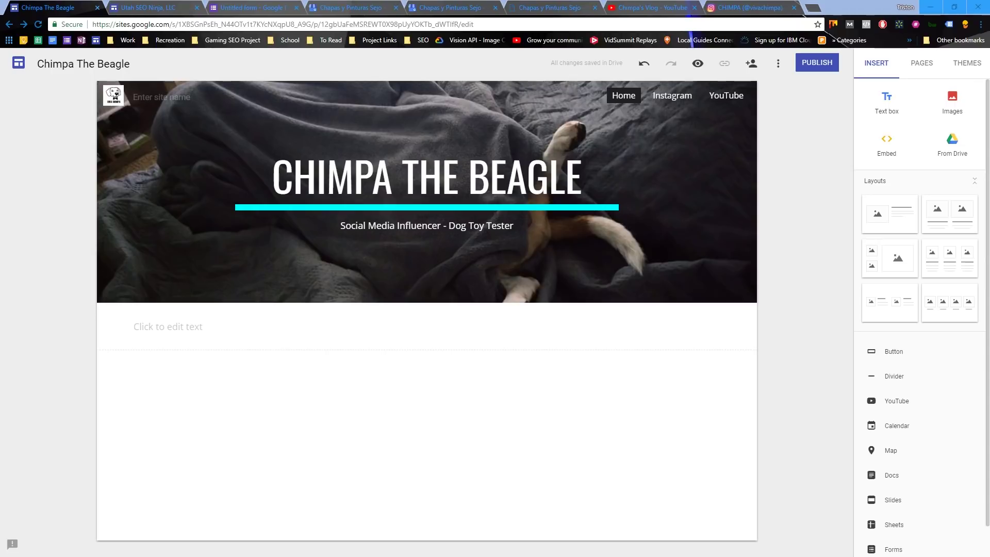
# Add an image-beside-text layout and a four-column image layout below the banner
pyautogui.click(889, 221)
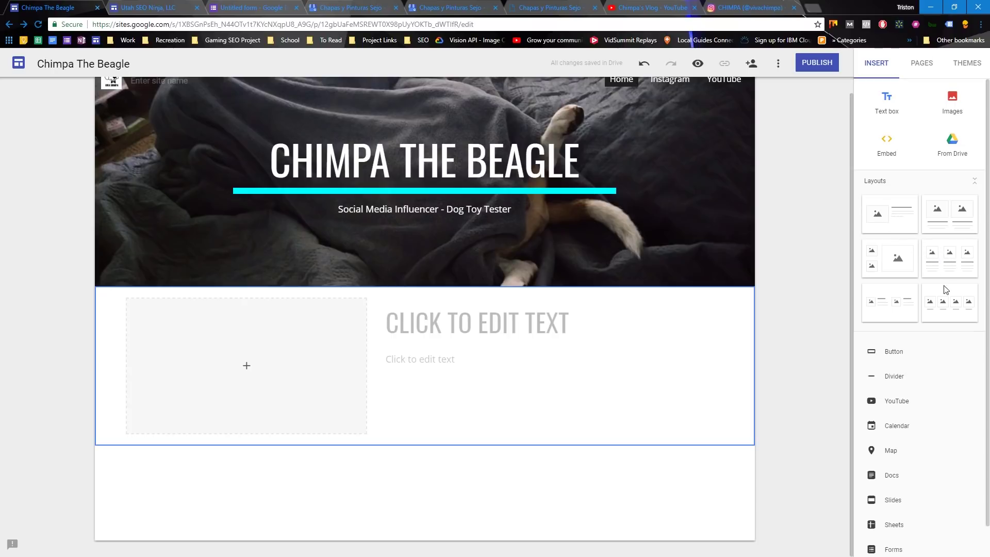
pyautogui.click(947, 298)
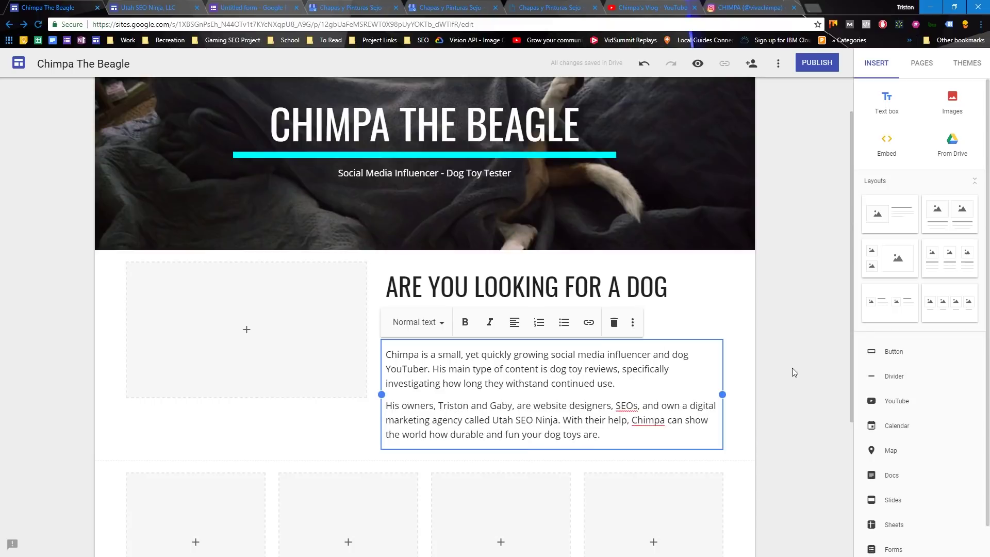
pyautogui.click(789, 374)
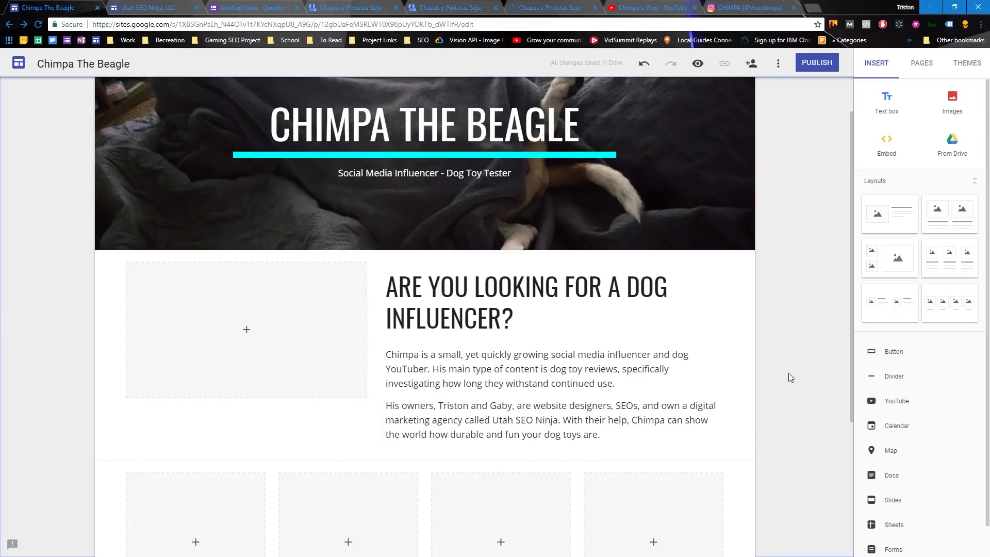
# Open the about section's image options and browse the dog's Instagram for the sleeping-dog photo
pyautogui.click(251, 330)
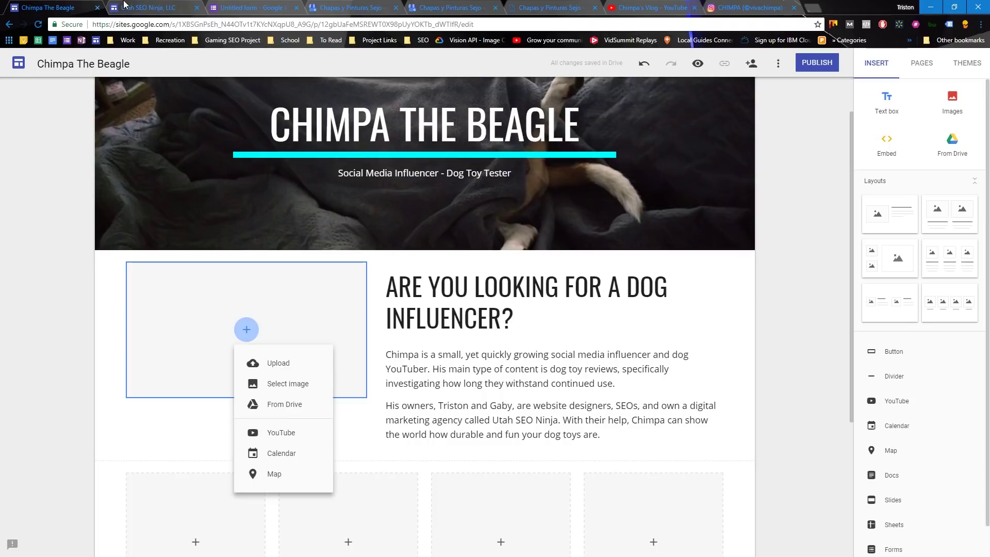
pyautogui.click(735, 4)
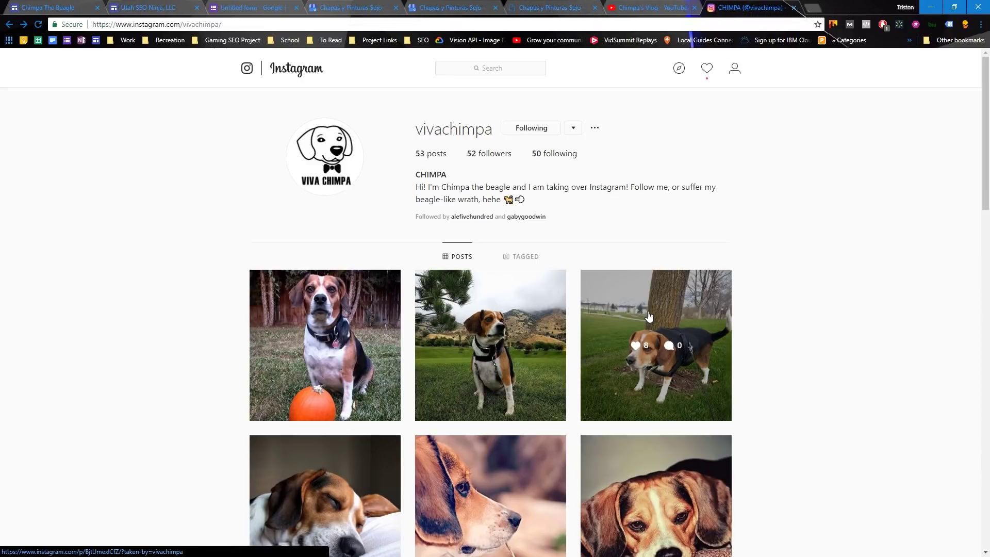
pyautogui.scroll(-3, 794, 311)
pyautogui.scroll(-6, 802, 308)
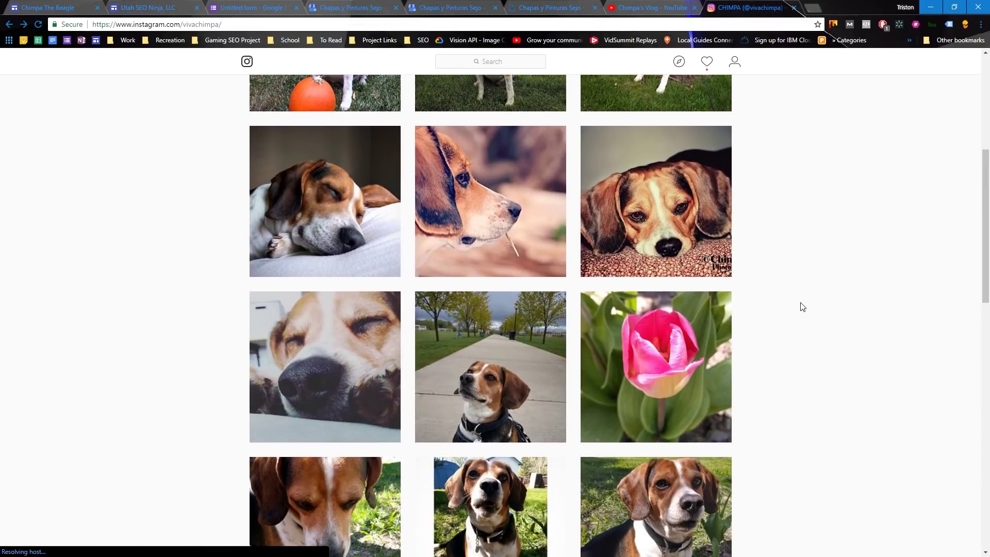
pyautogui.click(357, 220)
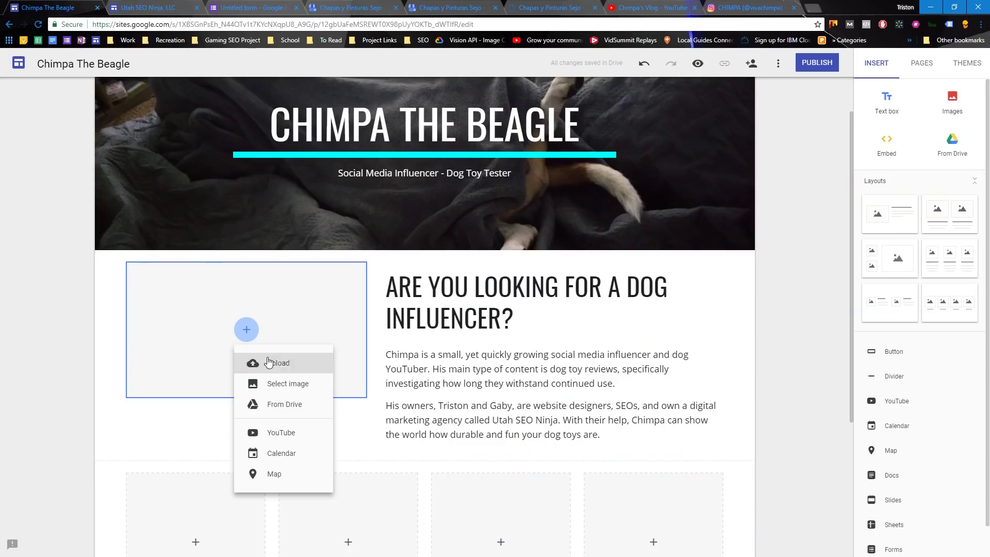
# Upload a beagle photo beside the about text and crop it to a taller shape
pyautogui.click(274, 361)
pyautogui.doubleClick(177, 102)
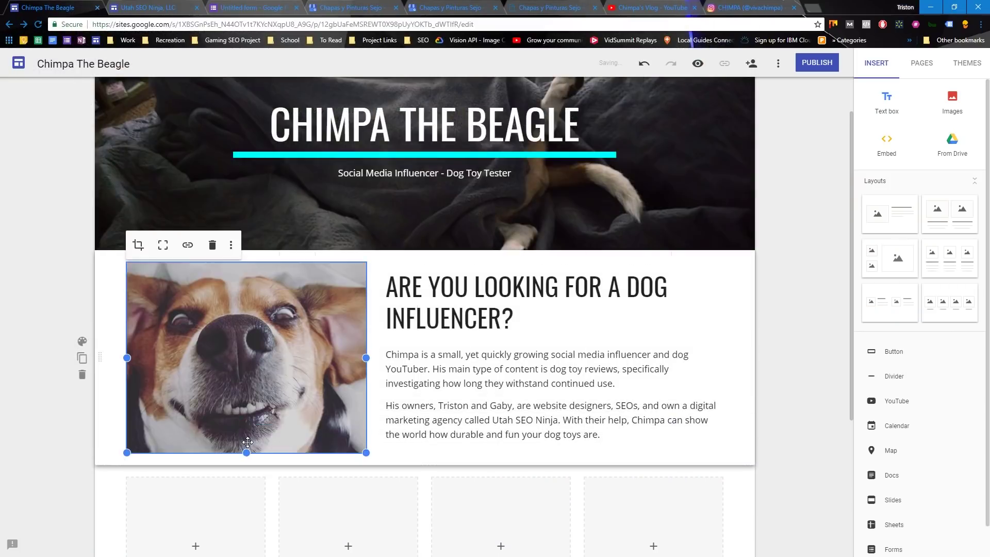
pyautogui.click(138, 245)
pyautogui.press('Return')
# Fill the four gallery slots with beagle photos
pyautogui.scroll(-3, 318, 293)
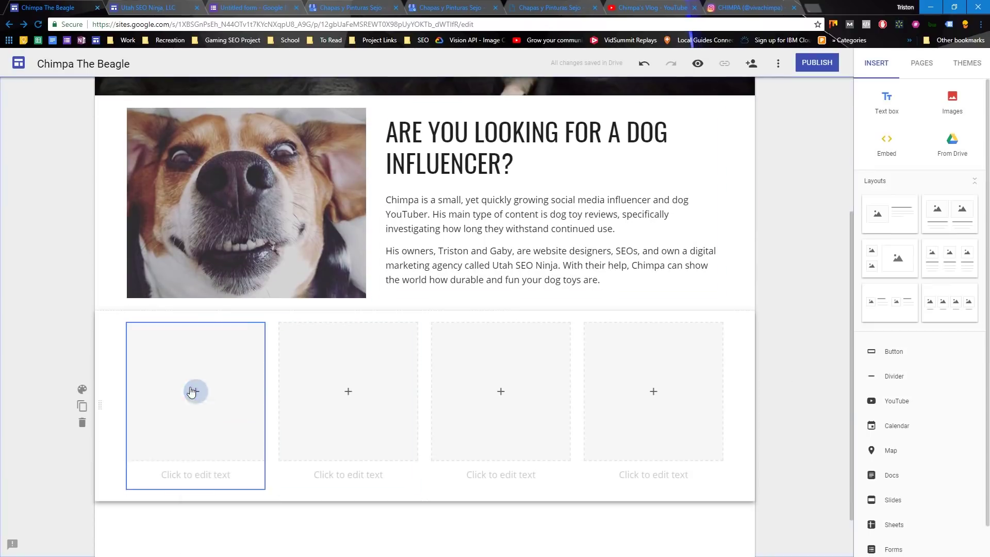
pyautogui.click(194, 391)
pyautogui.click(298, 82)
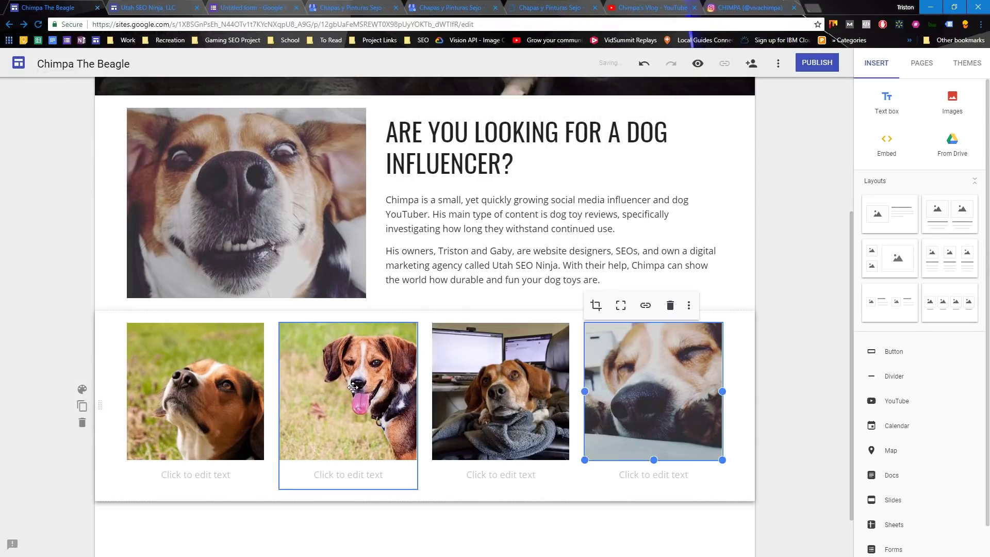
pyautogui.click(353, 388)
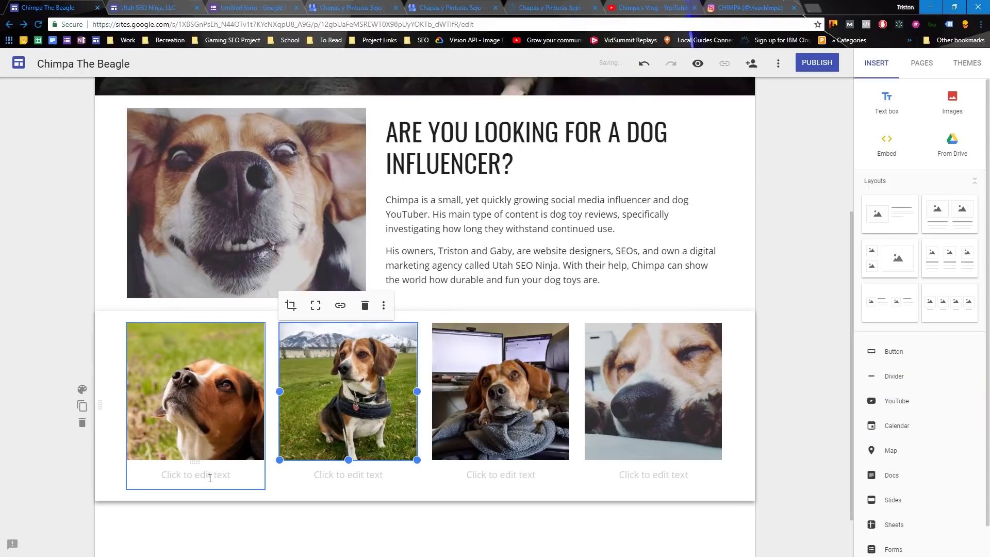
# Caption the photos 'Looking into the future', 'Looking at the cat', 'Looking at work', 'Not looking at anything'
pyautogui.click(205, 473)
pyautogui.write('Looking into the future')
pyautogui.click(348, 475)
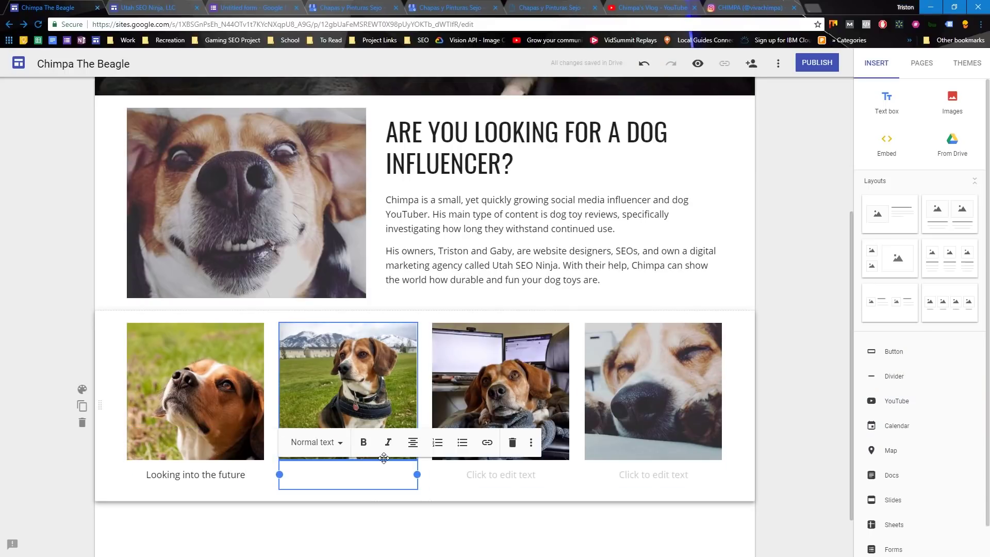
pyautogui.write('Looking at the cat')
pyautogui.click(500, 474)
pyautogui.write('Looking at t')
pyautogui.press('BackSpace')
pyautogui.write('work')
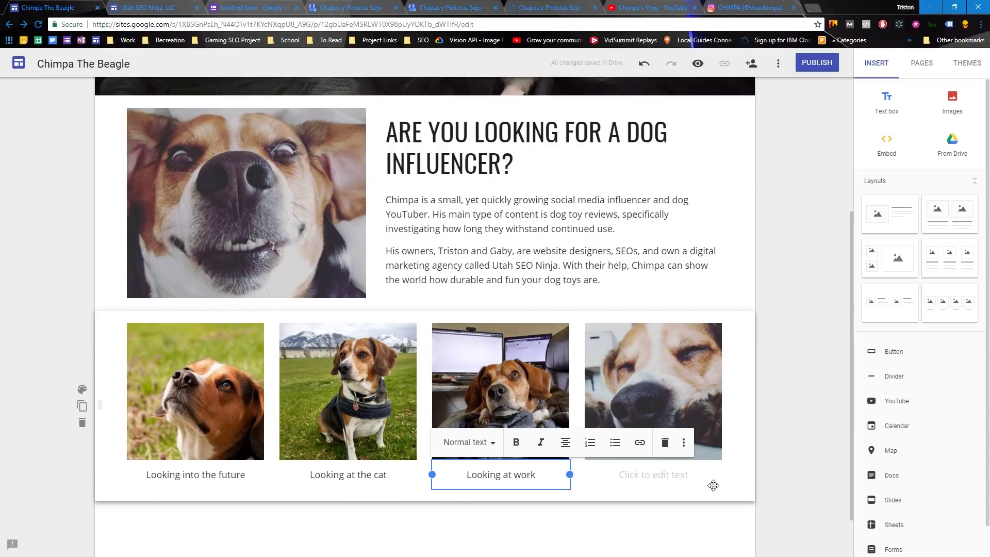
pyautogui.click(653, 475)
pyautogui.write('Not looking at anything')
pyautogui.click(886, 101)
# Head the gallery 'The Many Faces of Chimpa' and change the third caption to 'Looking at a snack'
pyautogui.moveTo(179, 325); pyautogui.dragTo(230, 230)
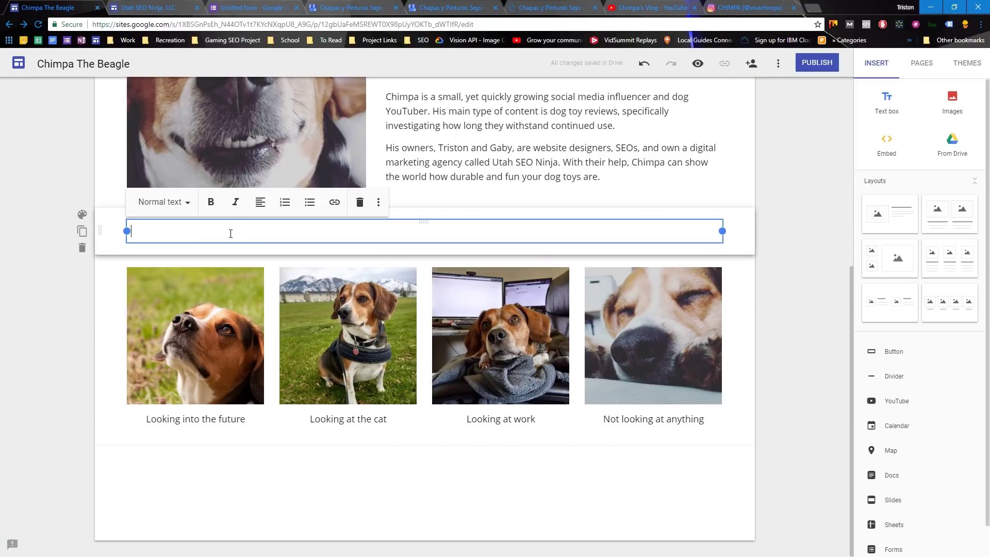
pyautogui.write('The Many Faces of Chimpa')
pyautogui.click(799, 271)
pyautogui.scroll(1, 799, 271)
pyautogui.doubleClick(525, 470)
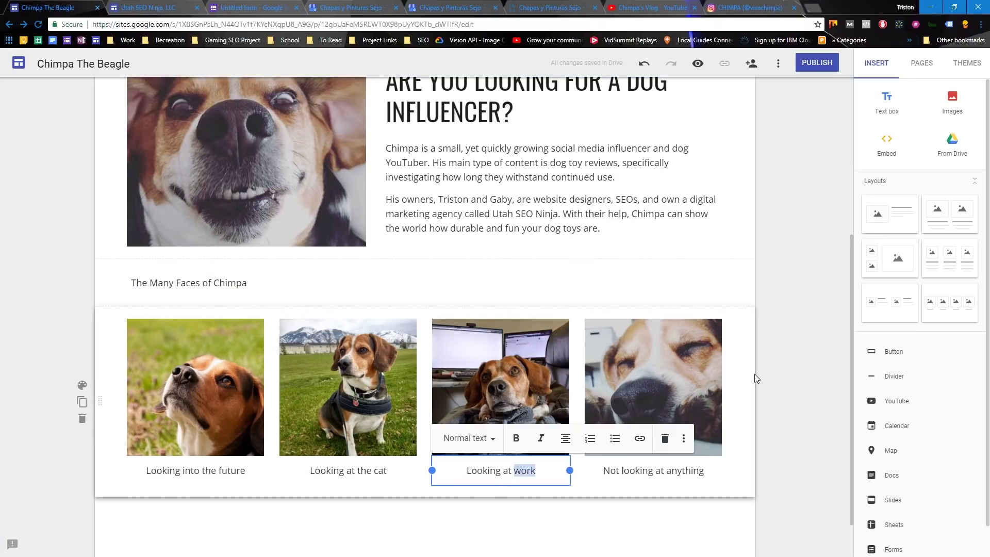
pyautogui.write('a snack')
pyautogui.click(779, 273)
# Add a divider below the gallery and bring up the Slides presentation picker
pyautogui.scroll(5, 789, 338)
pyautogui.scroll(-5, 789, 338)
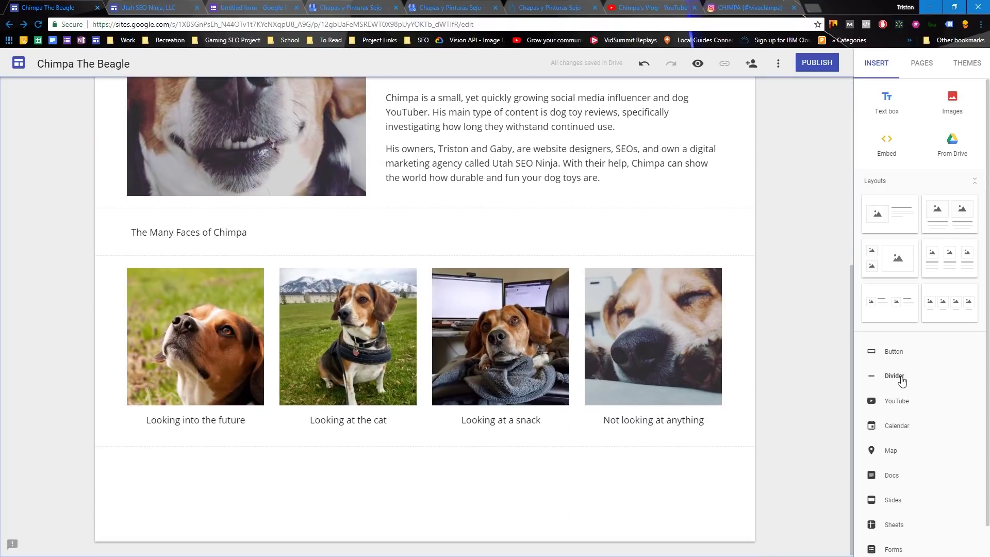
pyautogui.click(877, 376)
pyautogui.scroll(-1, 887, 279)
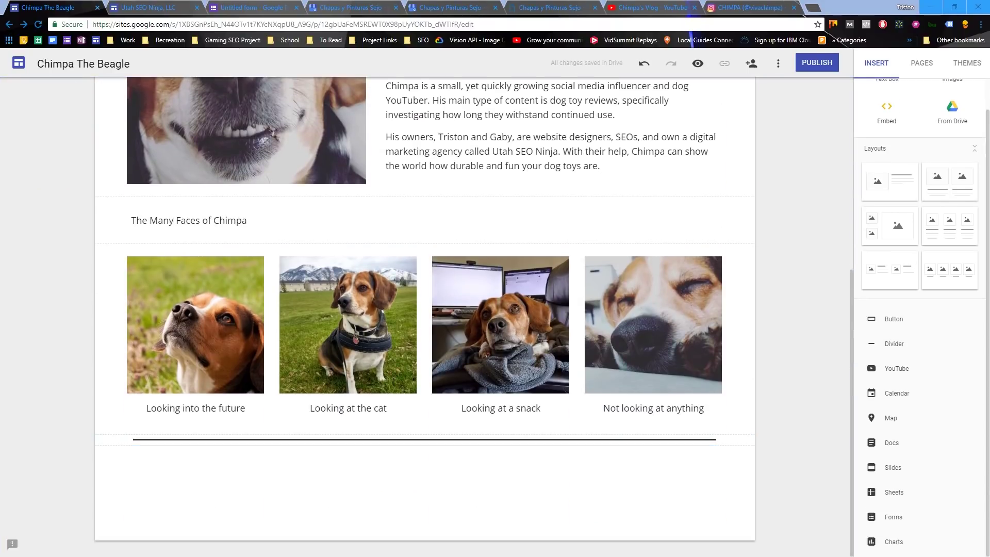
pyautogui.click(893, 467)
# Embed the Chimpa's Audience slides deck on the page
pyautogui.click(882, 165)
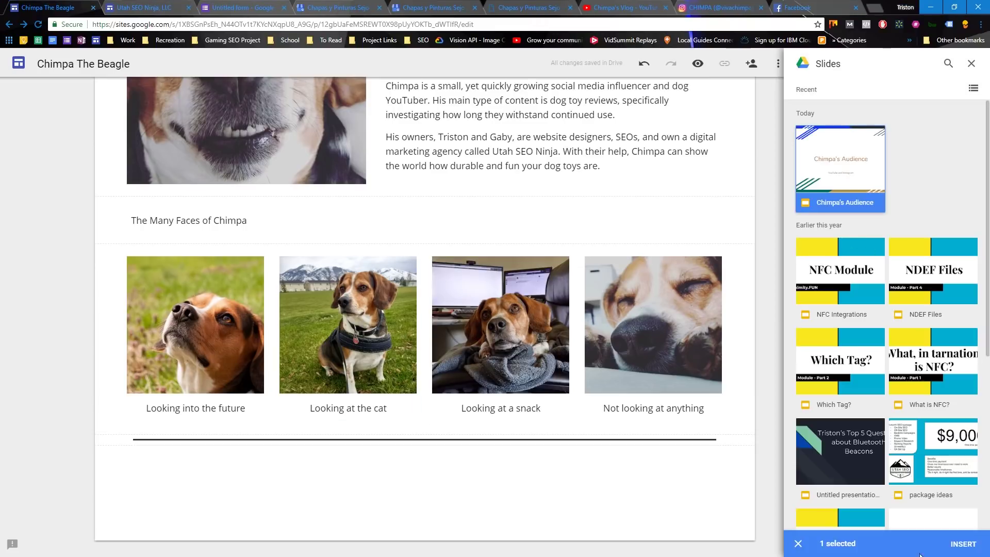
pyautogui.click(961, 544)
pyautogui.click(772, 360)
# Preview the site and advance the embedded deck through two slides
pyautogui.hotkey('ctrl', 'shift', 'p')
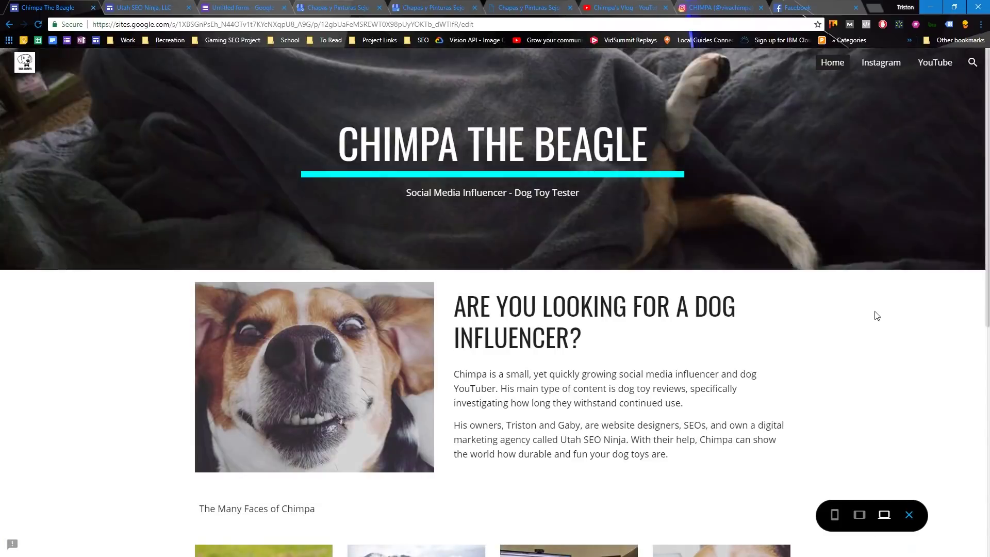
pyautogui.scroll(-5, 516, 361)
pyautogui.click(242, 496)
pyautogui.click(241, 496)
pyautogui.click(909, 514)
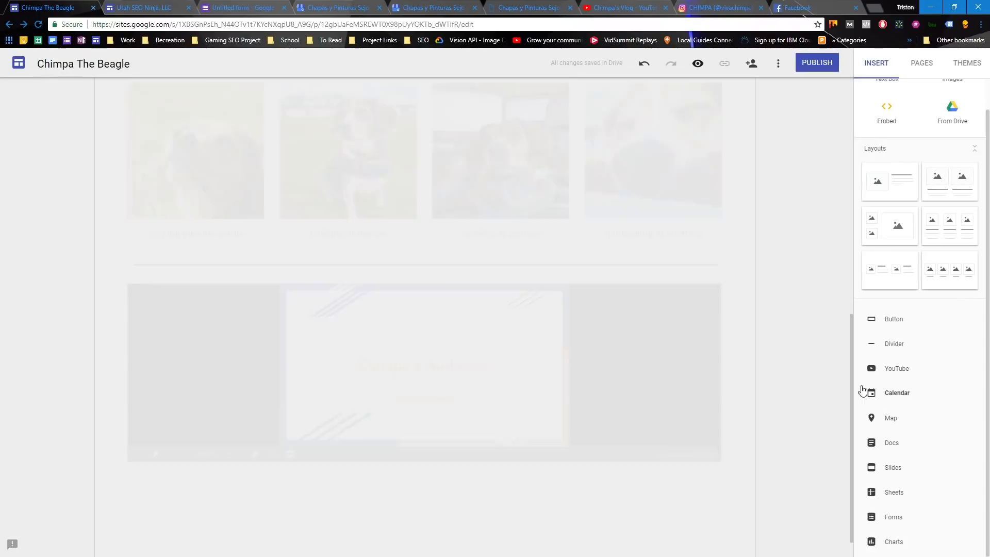
# Add a divider and a 'Work with Chimpa' title heading below the slides
pyautogui.click(916, 351)
pyautogui.click(887, 100)
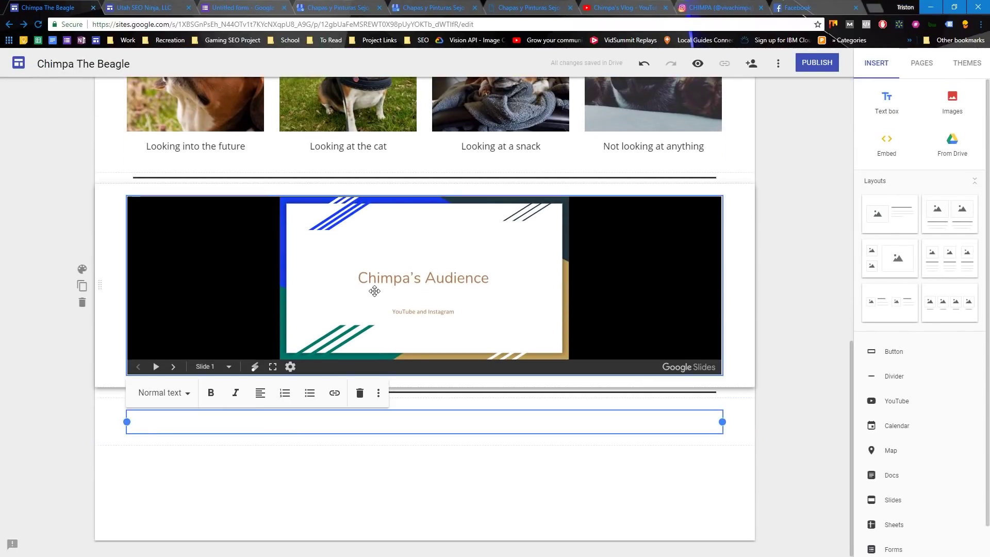
pyautogui.write('Work with Chimpa')
pyautogui.click(160, 393)
pyautogui.click(182, 423)
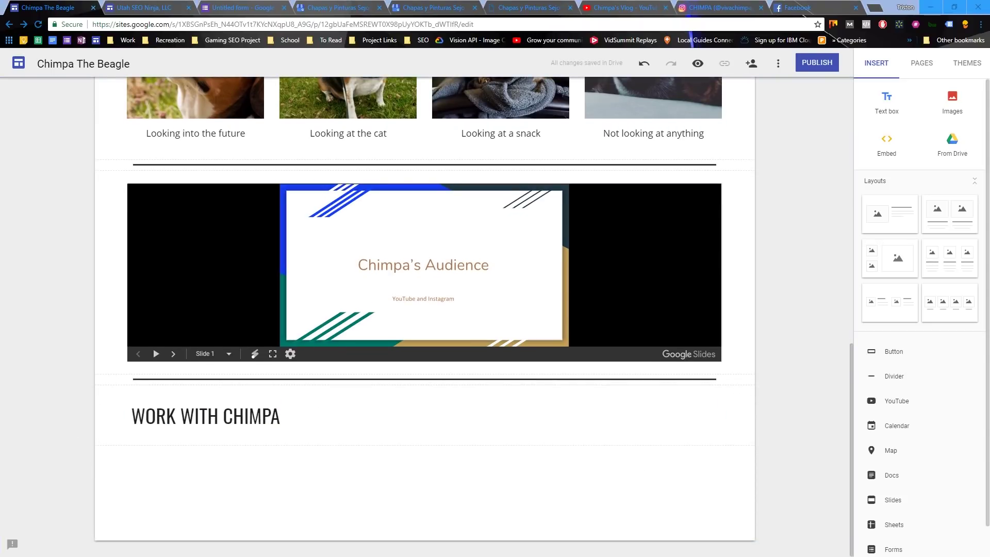
pyautogui.scroll(-1, 902, 491)
pyautogui.click(893, 517)
# Embed the Chimpa Contact Form under the heading, dismissing the stray Charts list
pyautogui.click(830, 153)
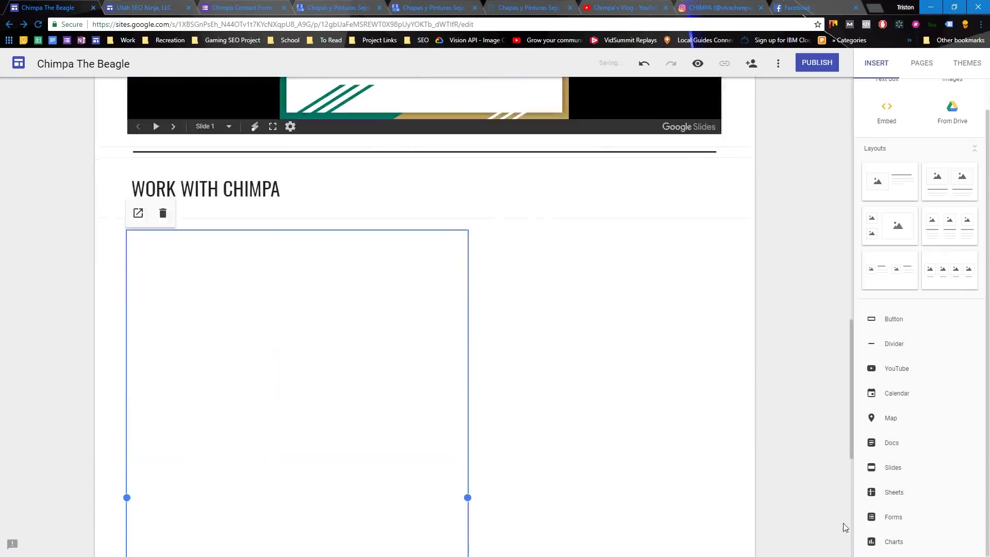
pyautogui.scroll(-2, 714, 376)
pyautogui.scroll(-1, 769, 382)
pyautogui.click(894, 541)
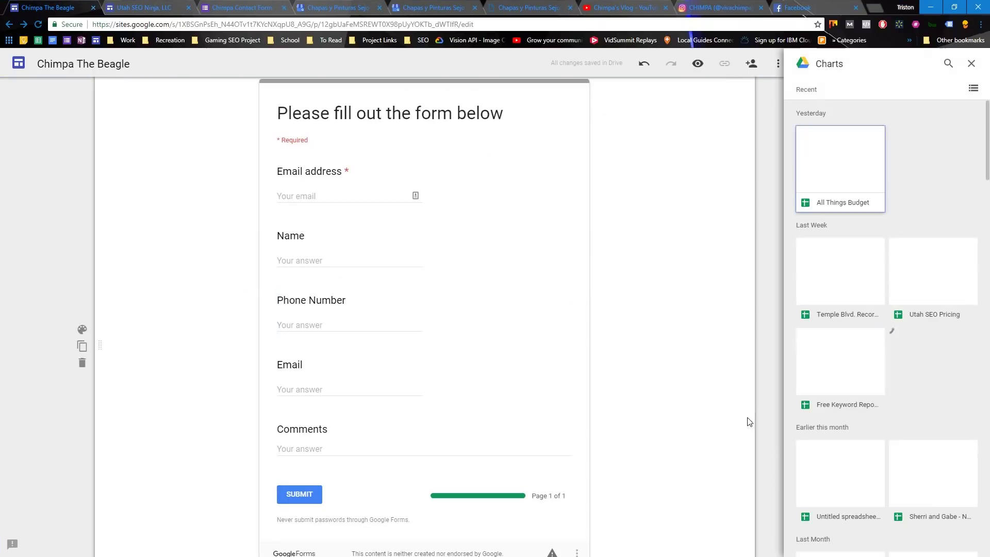
pyautogui.press('Escape')
pyautogui.scroll(-10, 769, 343)
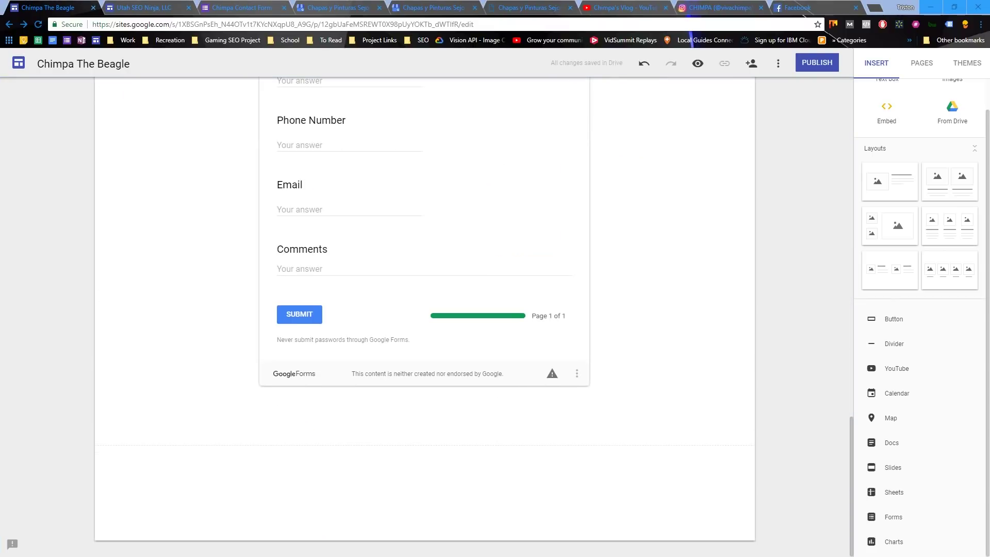
pyautogui.click(697, 68)
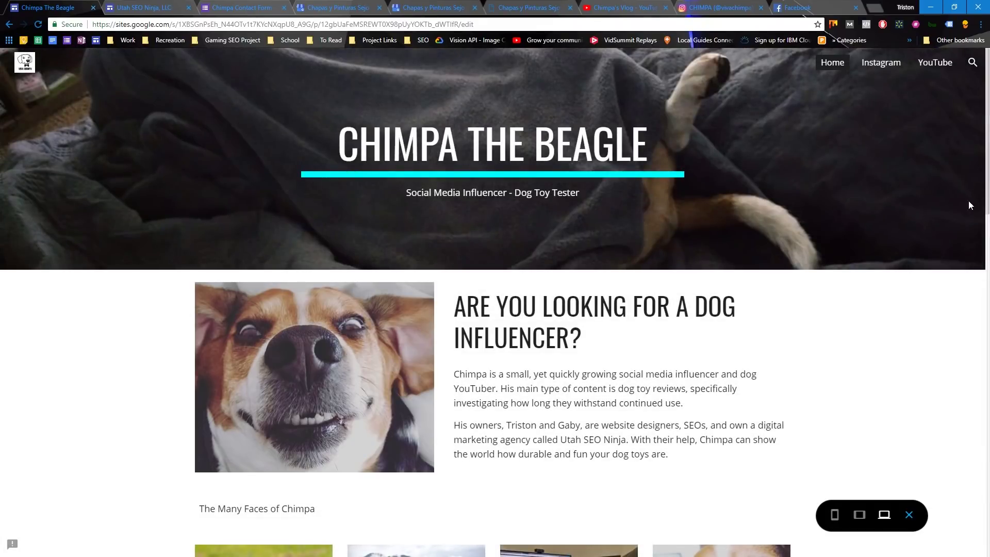
pyautogui.moveTo(985, 193); pyautogui.dragTo(987, 511)
pyautogui.click(835, 515)
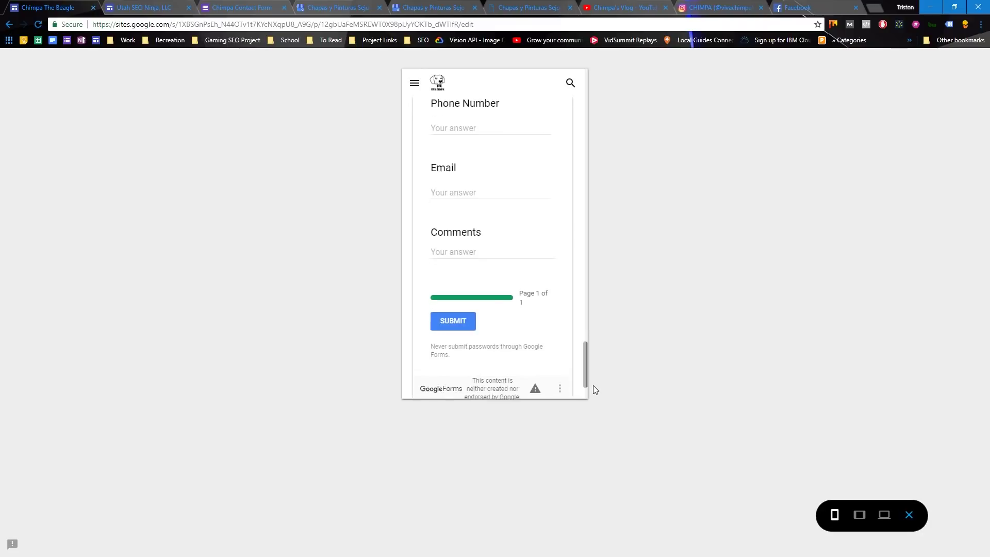
pyautogui.scroll(-1, 593, 387)
pyautogui.scroll(5, 586, 348)
pyautogui.press('Escape')
# Embed the 'Chimpa learns to fart XD' YouTube video from its URL and play it in preview
pyautogui.scroll(10, 812, 358)
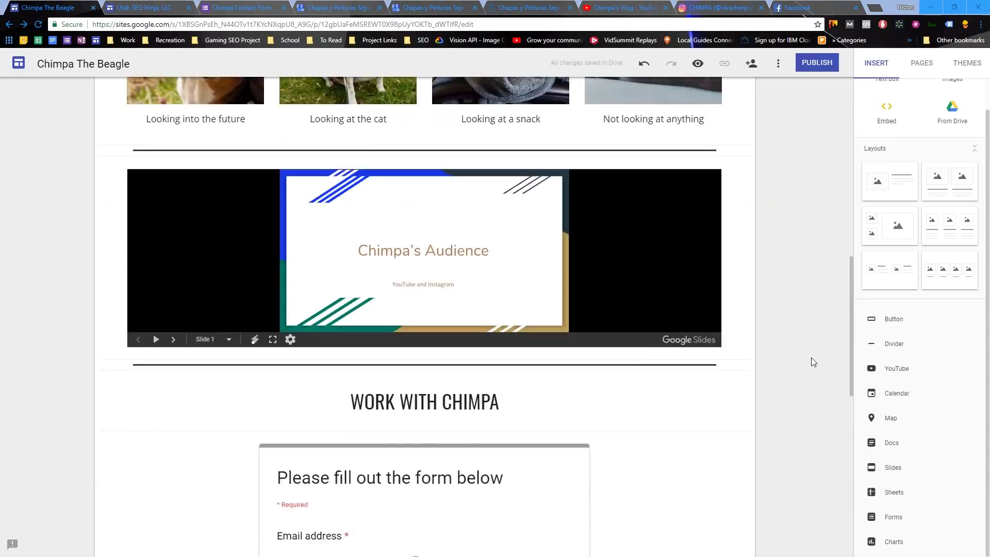
pyautogui.scroll(-1, 812, 352)
pyautogui.scroll(7, 812, 352)
pyautogui.click(881, 376)
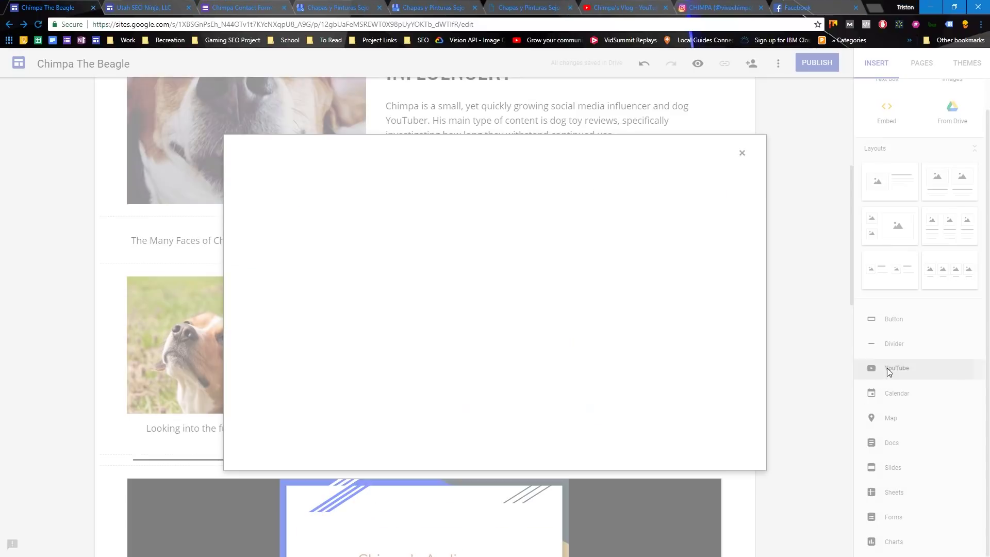
pyautogui.hotkey('ctrl', 'v')
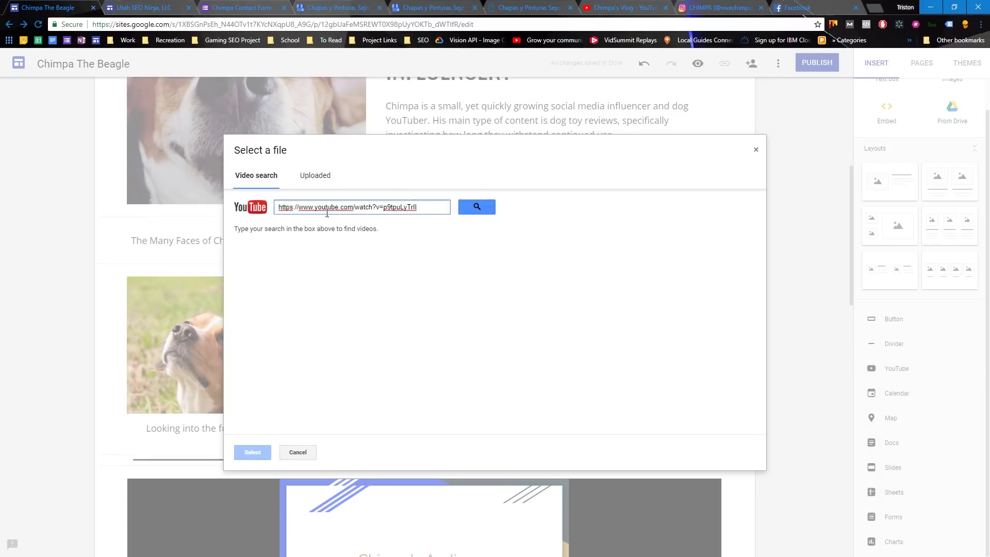
pyautogui.press('Return')
pyautogui.click(252, 452)
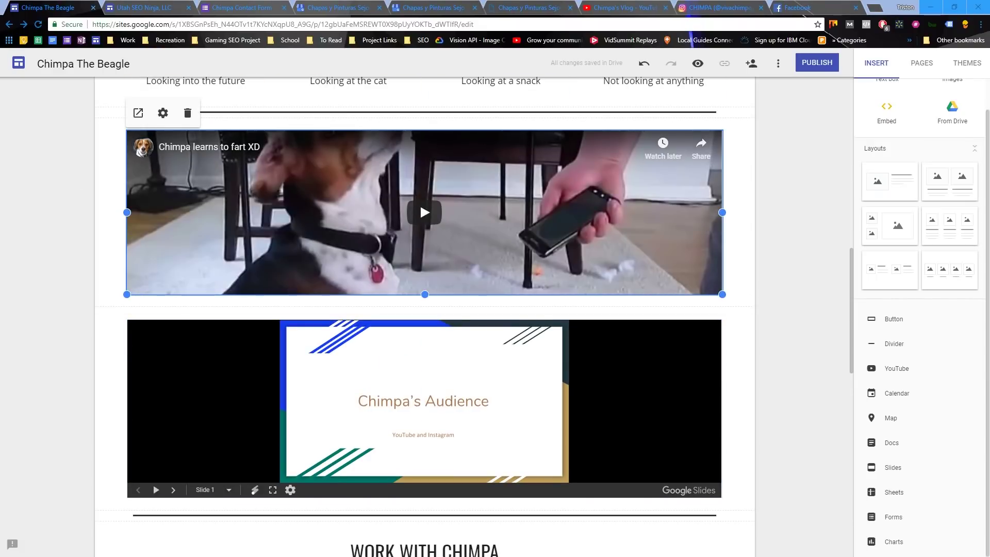
pyautogui.click(698, 63)
pyautogui.click(491, 157)
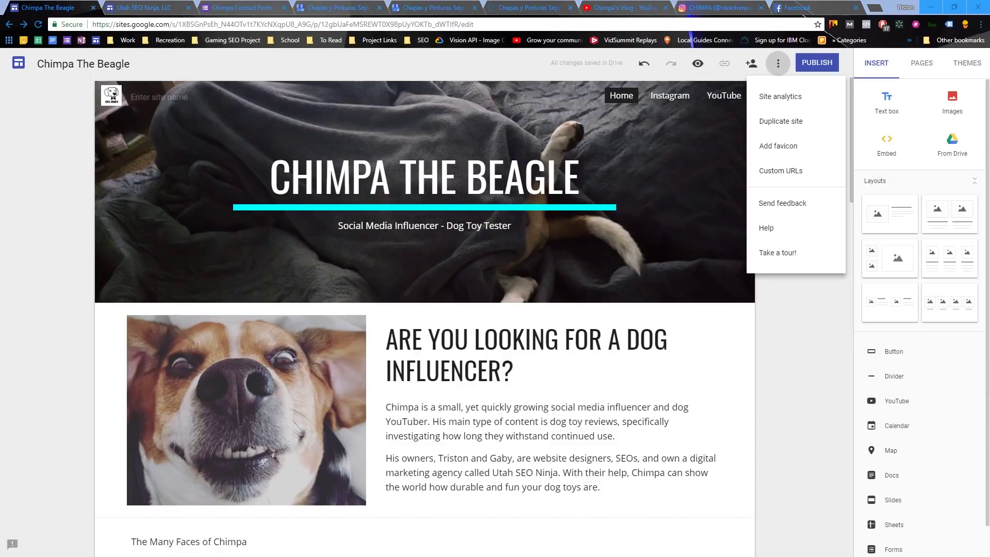
pyautogui.click(789, 98)
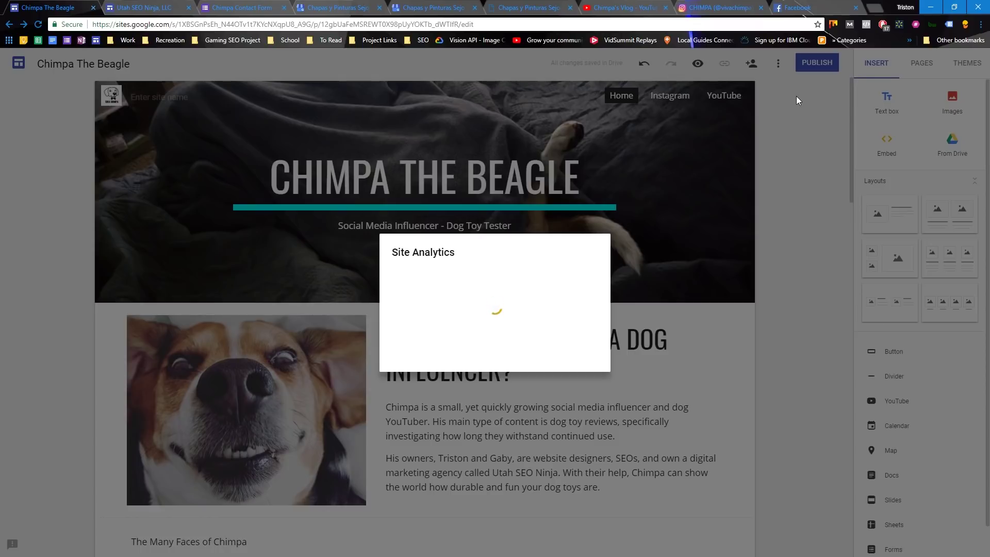
pyautogui.click(545, 370)
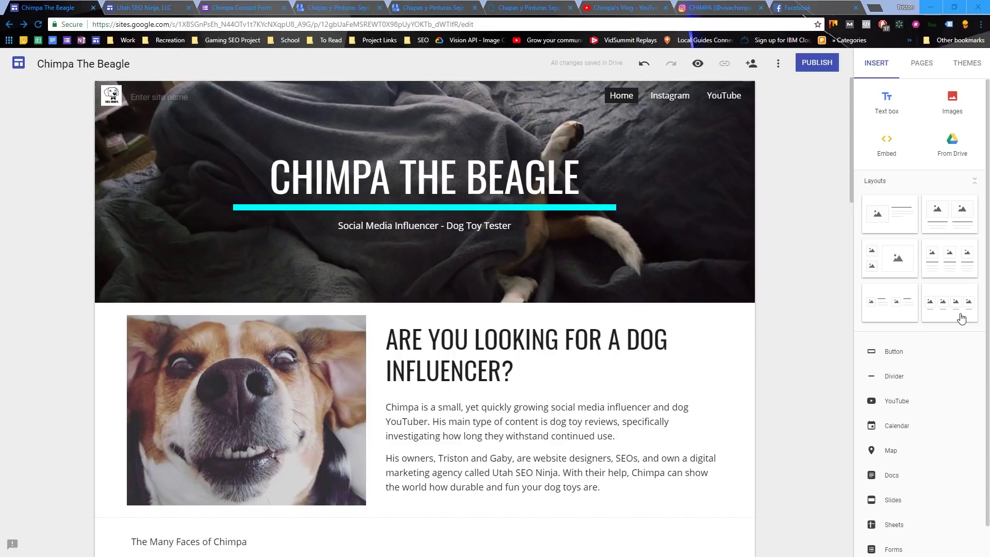
pyautogui.click(778, 63)
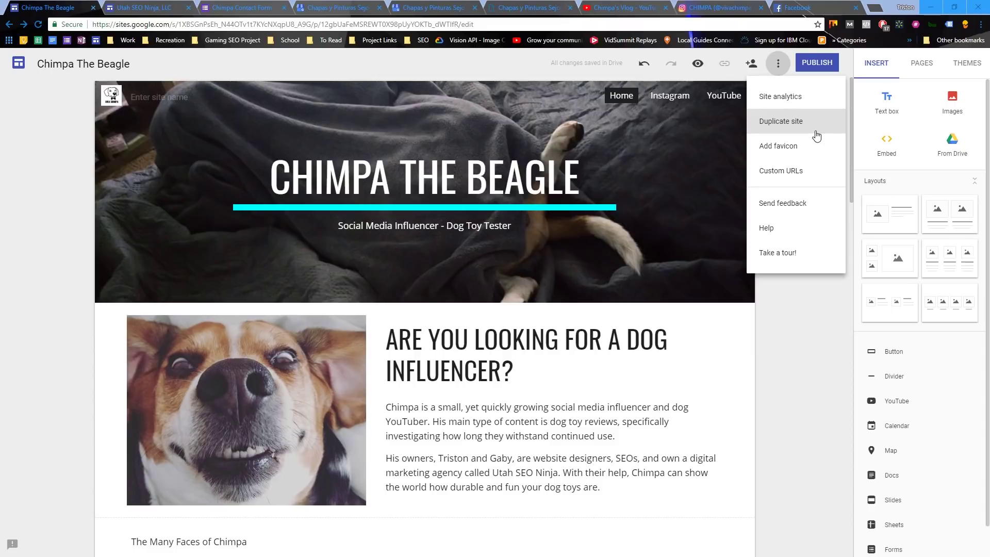
pyautogui.click(780, 171)
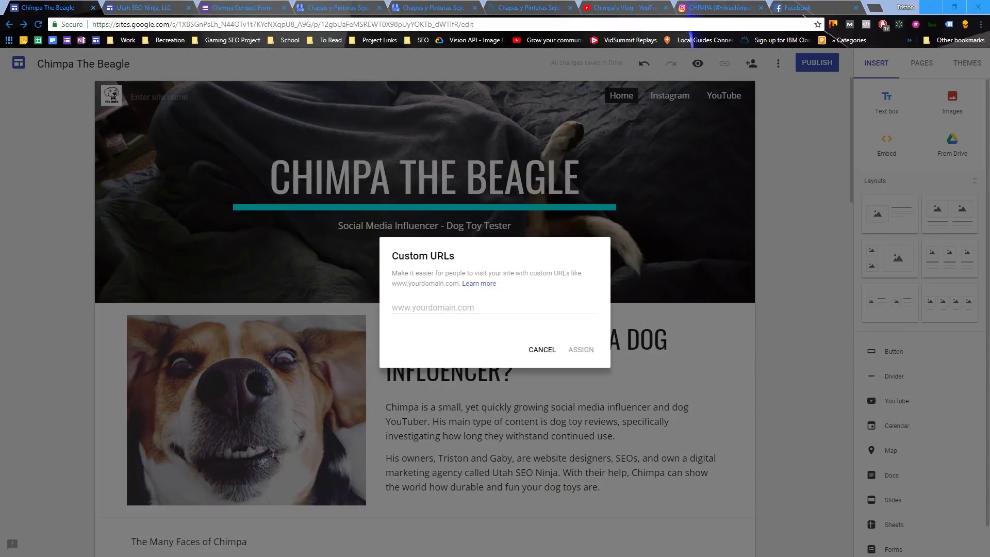
pyautogui.press('Escape')
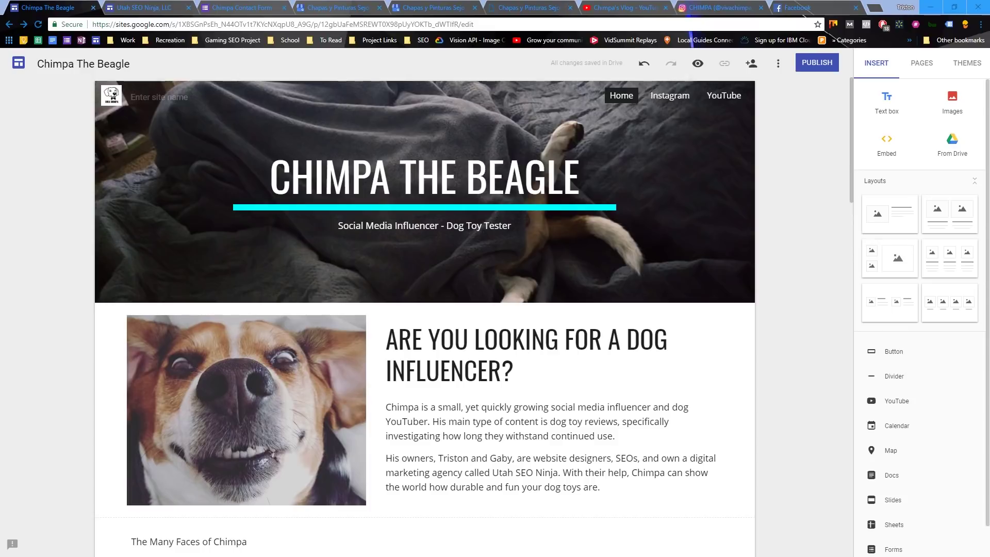
# Enter dog-influencer as the site's web address in the Publish dialog
pyautogui.click(828, 63)
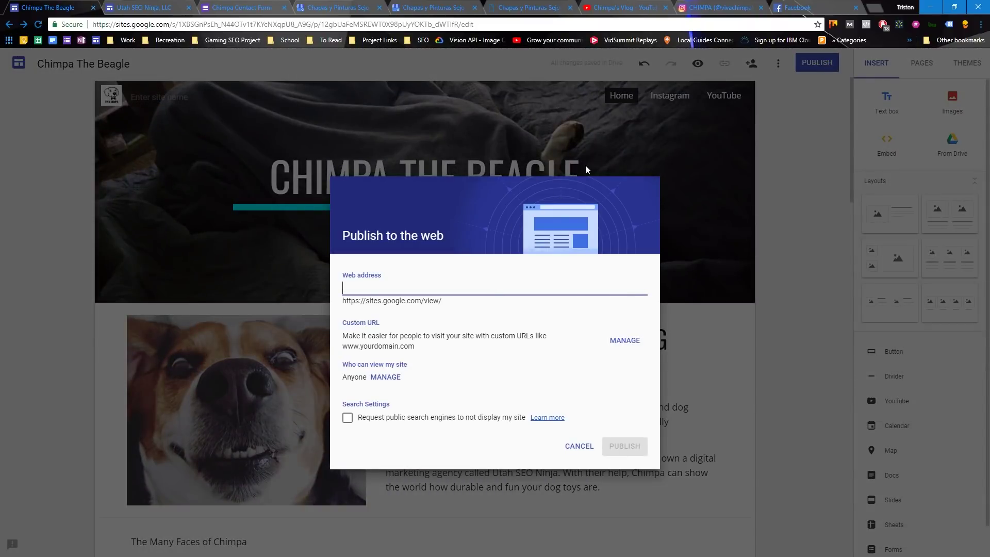
pyautogui.write('C')
pyautogui.press('BackSpace')
pyautogui.write('chimpa')
pyautogui.press('BackSpace')
pyautogui.press('BackSpace')
pyautogui.press('BackSpace')
pyautogui.press('BackSpace')
pyautogui.press('BackSpace')
pyautogui.press('BackSpace')
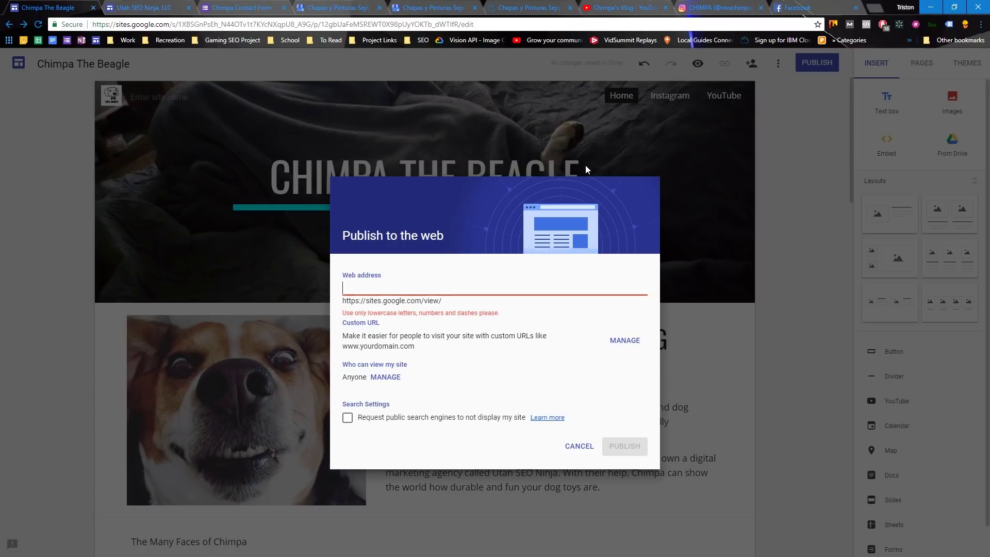
pyautogui.write('dogin')
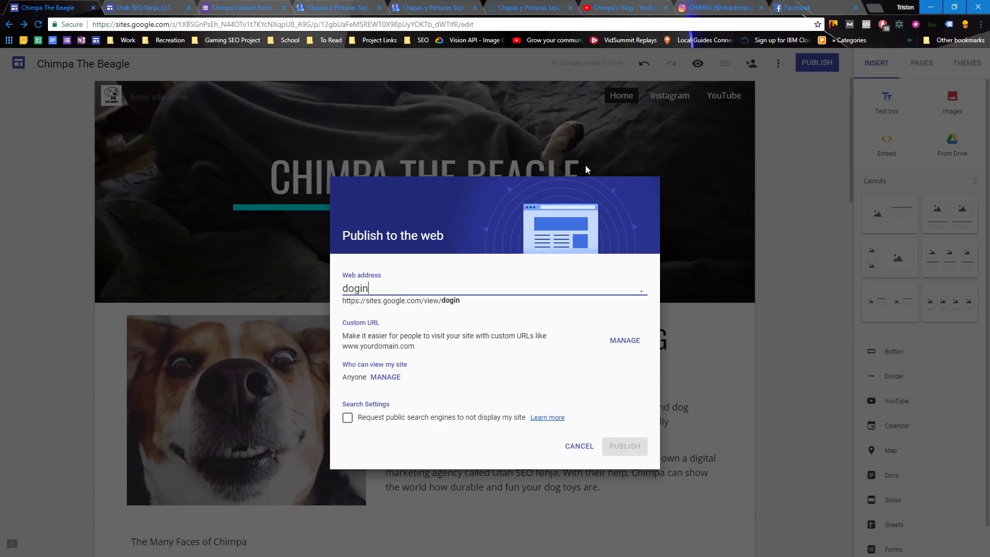
pyautogui.press('BackSpace')
pyautogui.press('BackSpace')
pyautogui.write('-influencer')
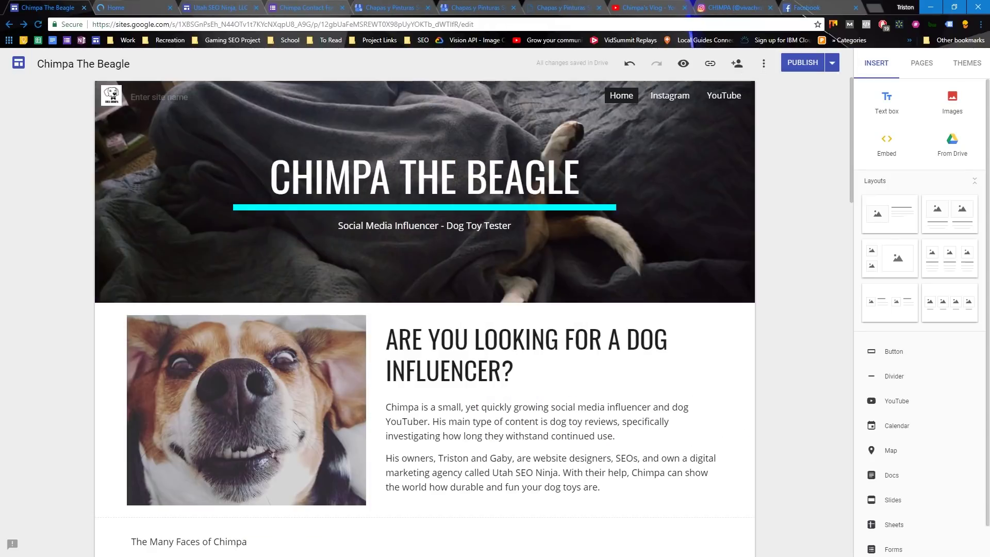
# Open the live published site and scroll through its gallery, video and contact form
pyautogui.click(136, 7)
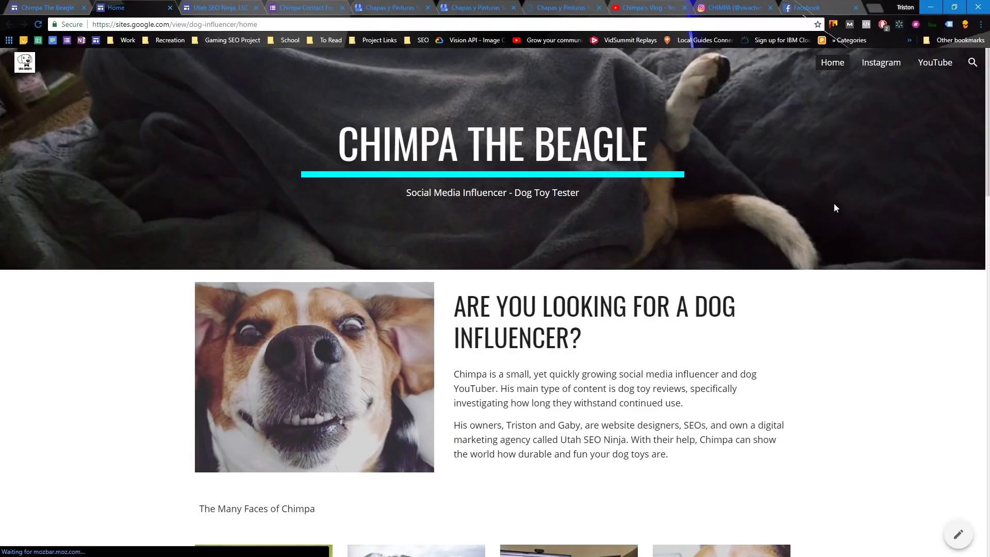
pyautogui.scroll(-4, 973, 171)
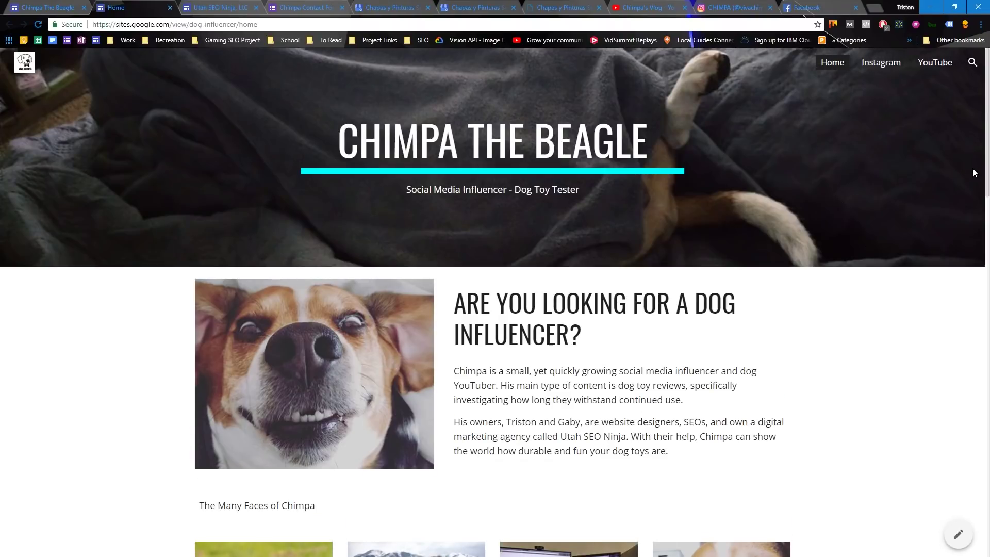
pyautogui.scroll(-3, 975, 172)
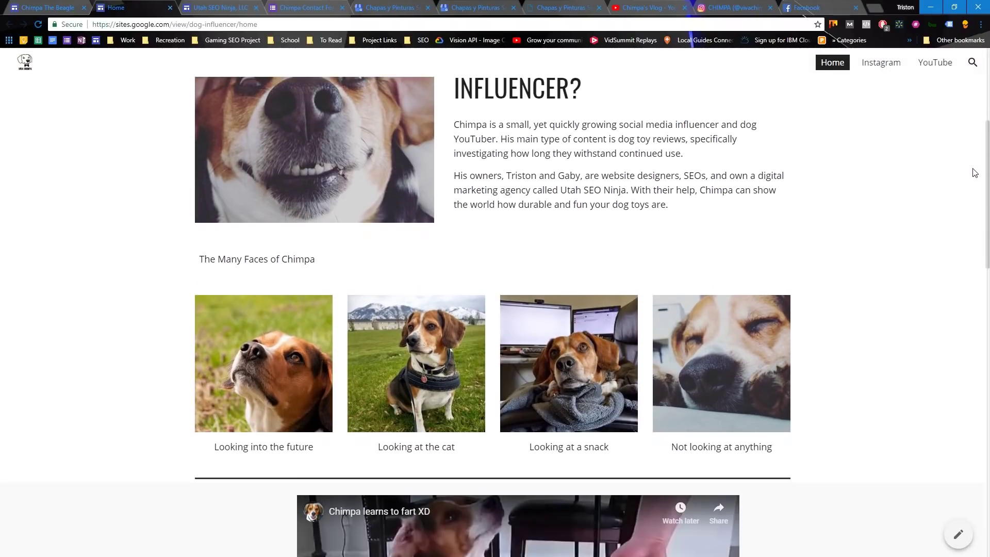
pyautogui.scroll(-3, 976, 173)
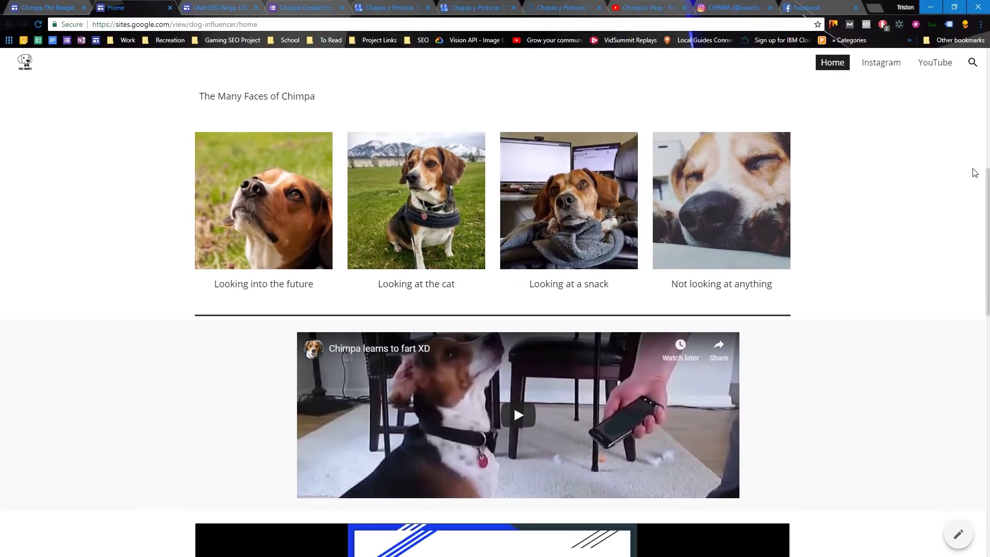
pyautogui.scroll(-6, 975, 173)
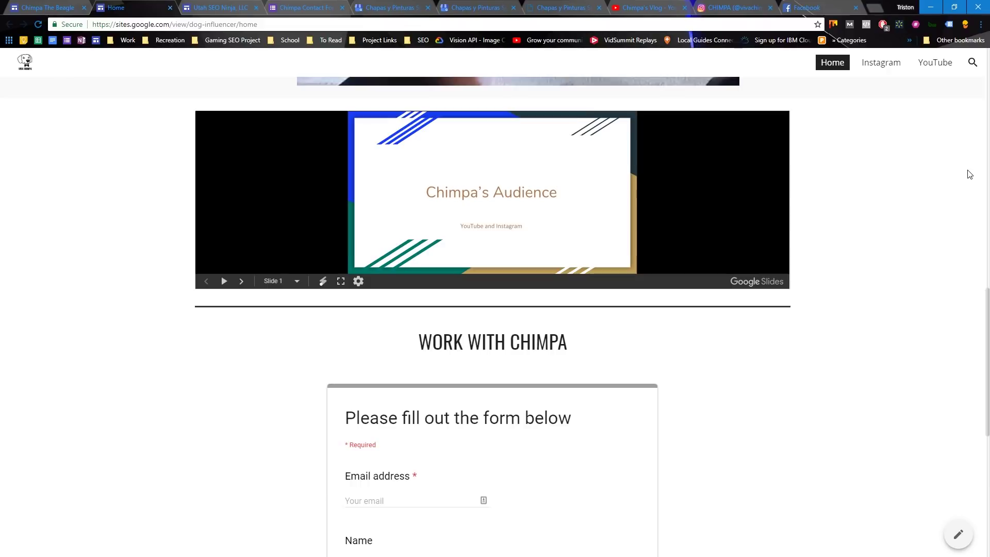
pyautogui.scroll(1, 223, 216)
# Flip the live deck to the YouTube and Instagram slides, then return to the top
pyautogui.click(239, 333)
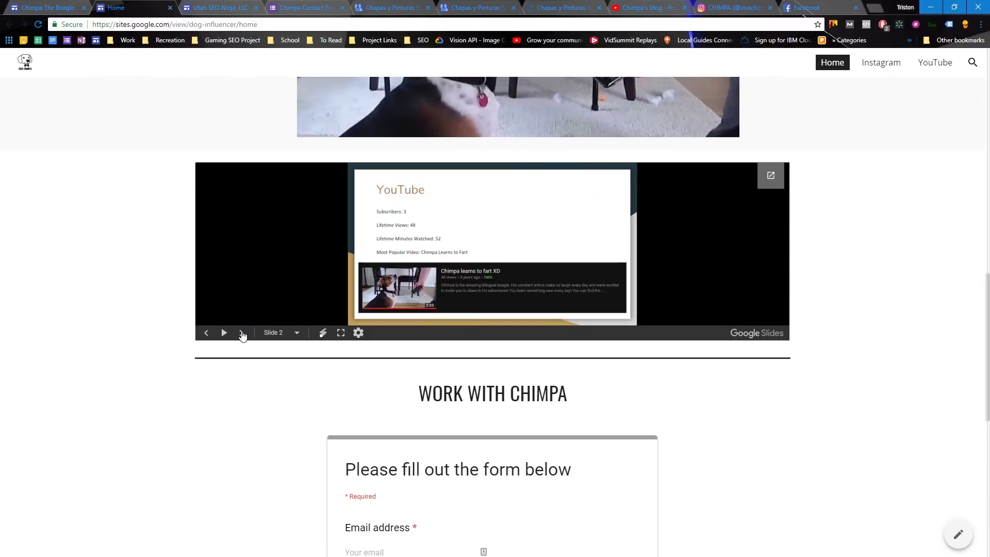
pyautogui.click(241, 333)
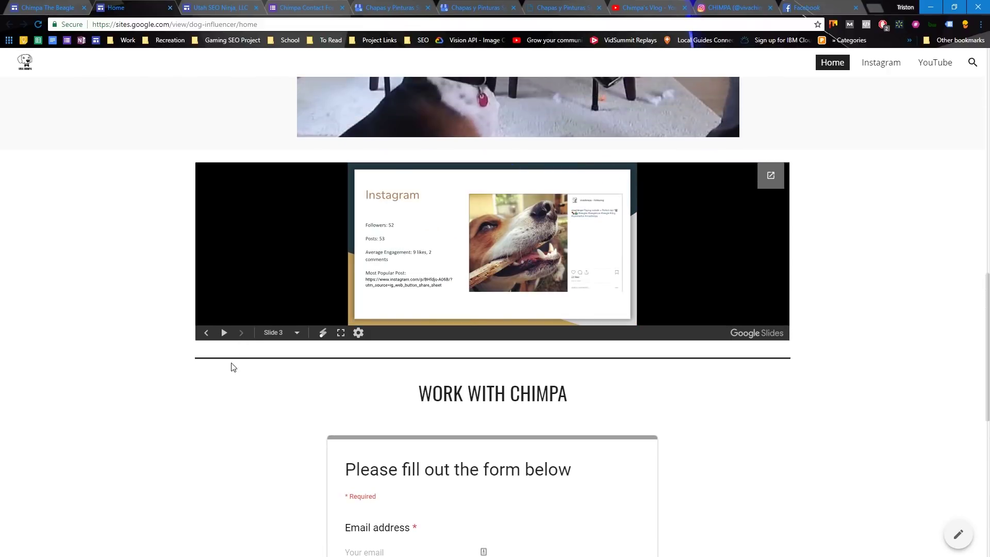
pyautogui.scroll(-3, 230, 369)
pyautogui.scroll(-6, 230, 375)
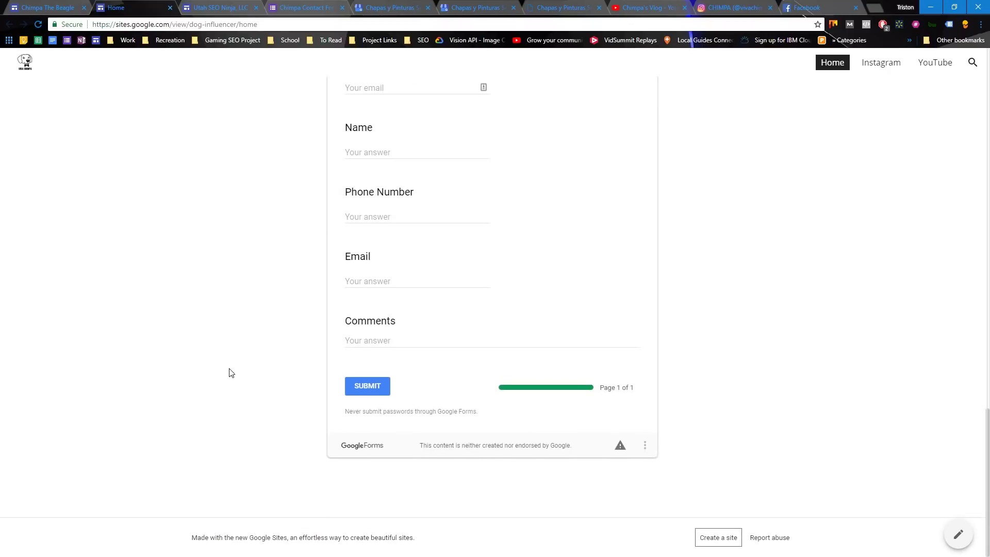
pyautogui.scroll(18, 230, 372)
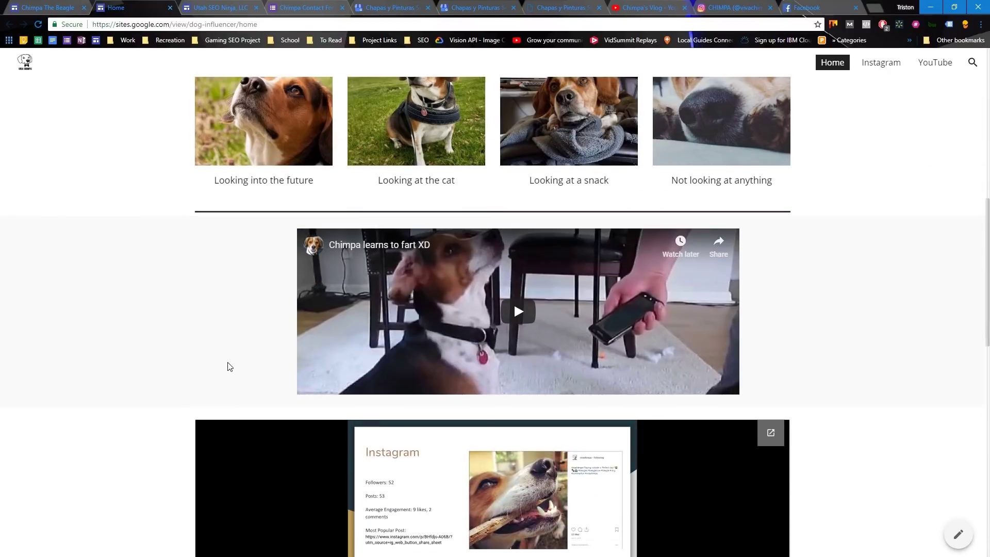
pyautogui.scroll(5, 227, 358)
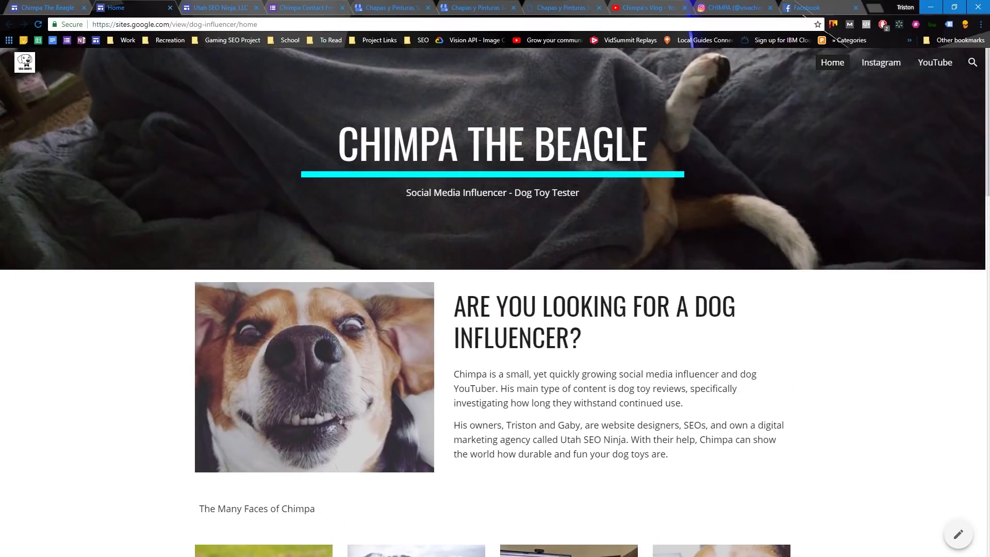